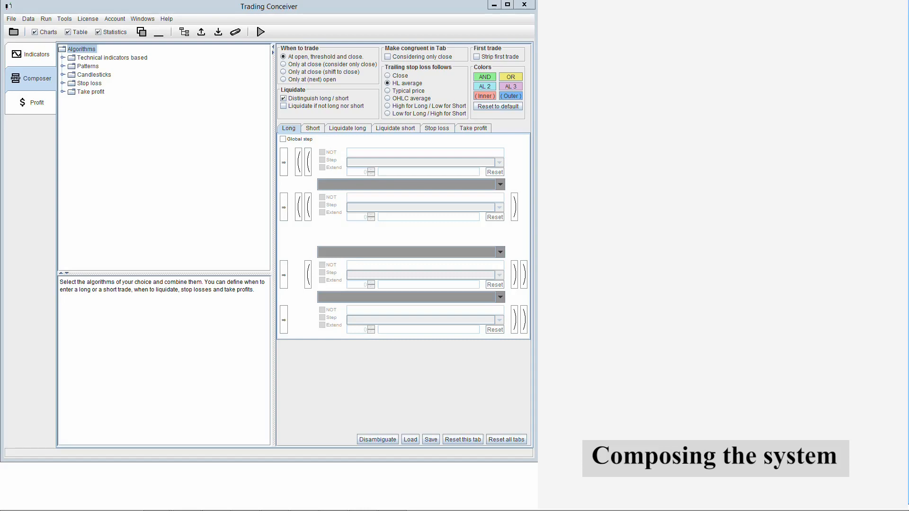
- Browse the Wilder's Moving Average algorithms under technical indicators and read the description of Momentum of MA of Wilder's Moving Average positive
click(340, 148)
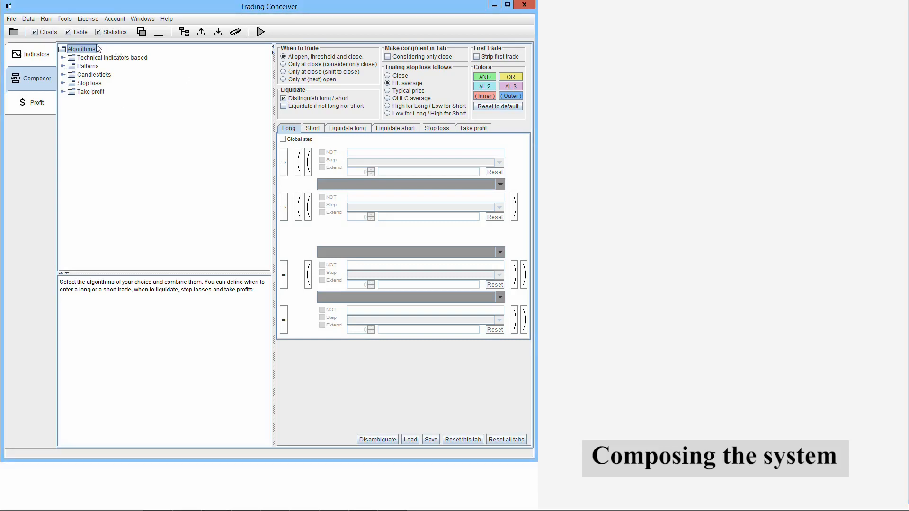
click(63, 58)
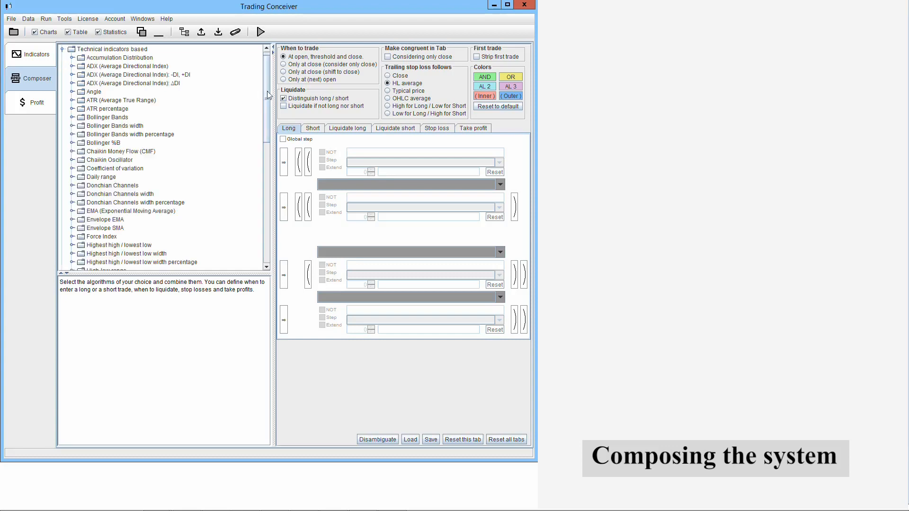
scroll(119, 220, down, 15)
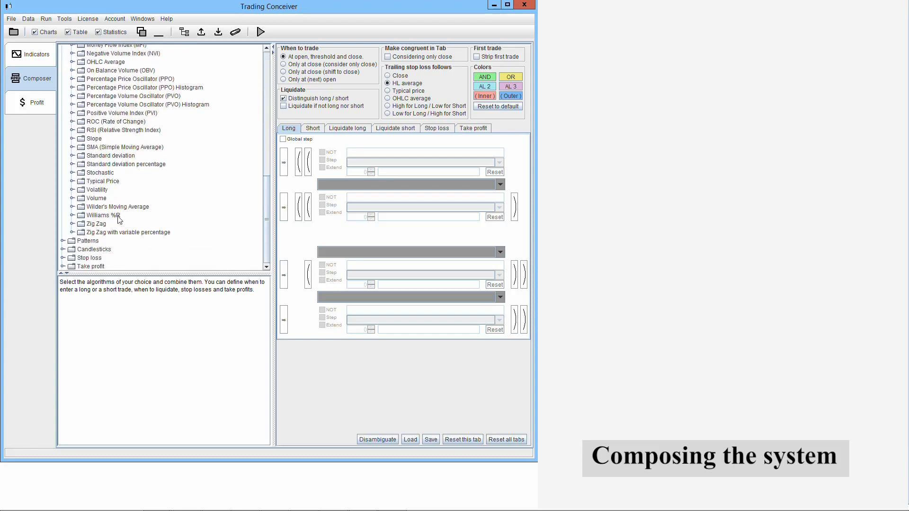
click(72, 208)
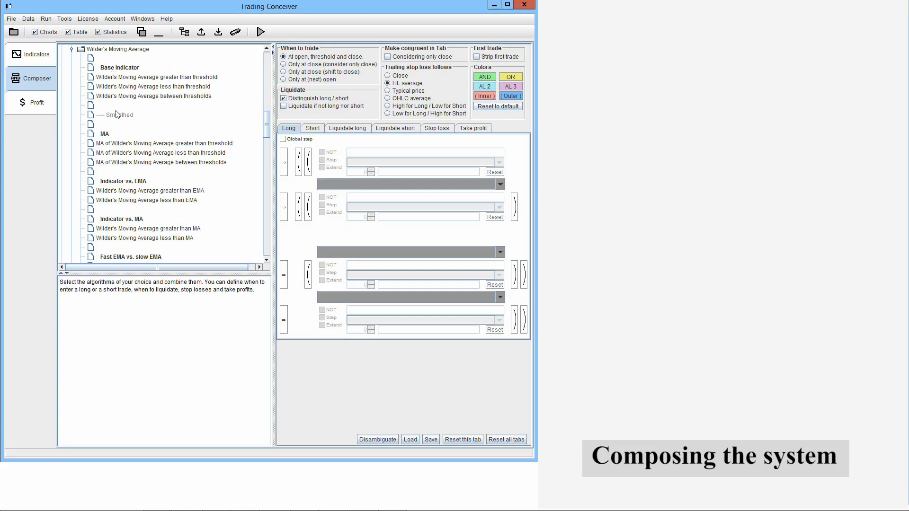
drag(268, 127, 268, 158)
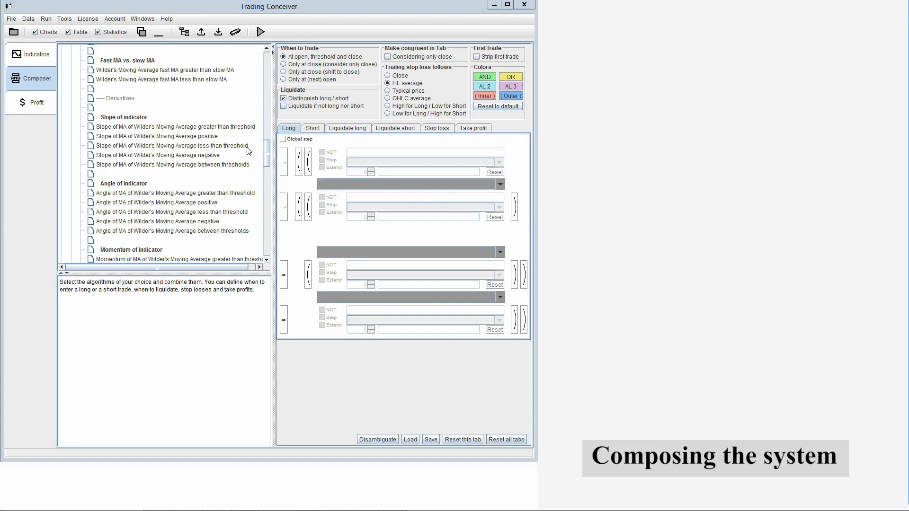
drag(266, 152, 262, 183)
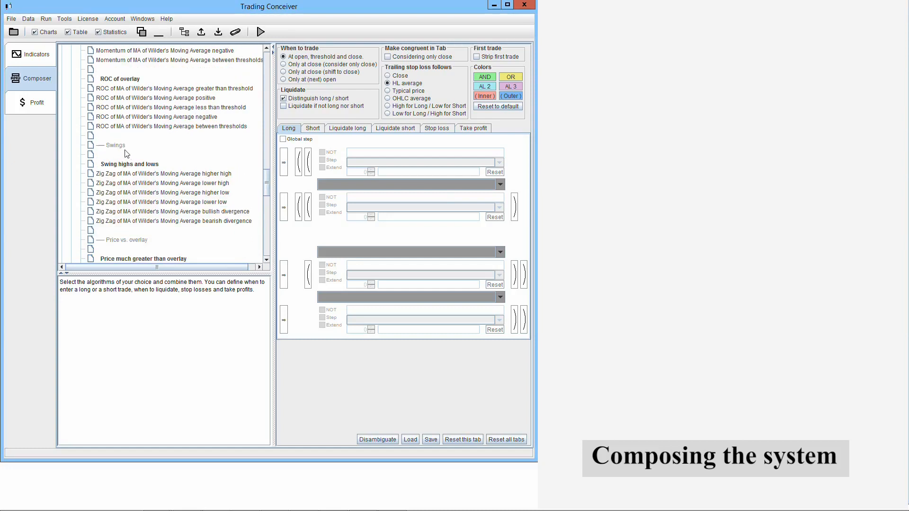
drag(266, 182, 266, 194)
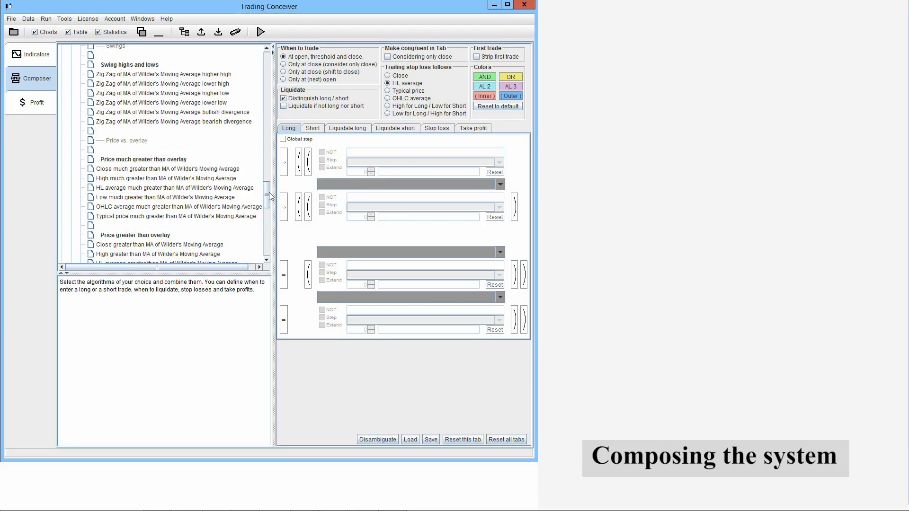
drag(267, 194, 267, 242)
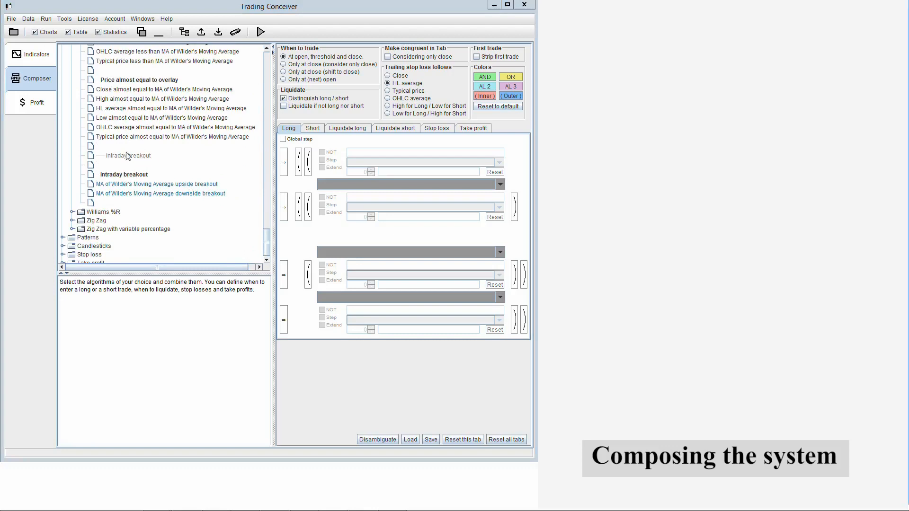
scroll(157, 163, up, 10)
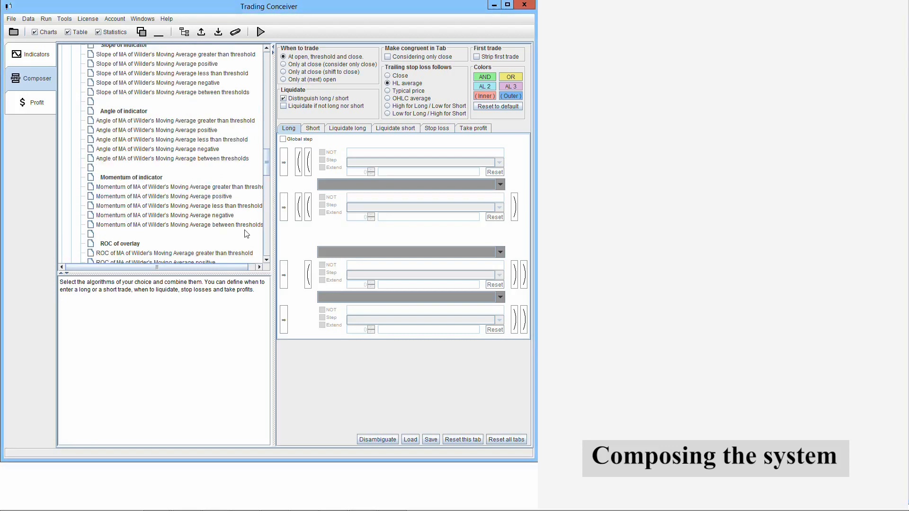
click(210, 197)
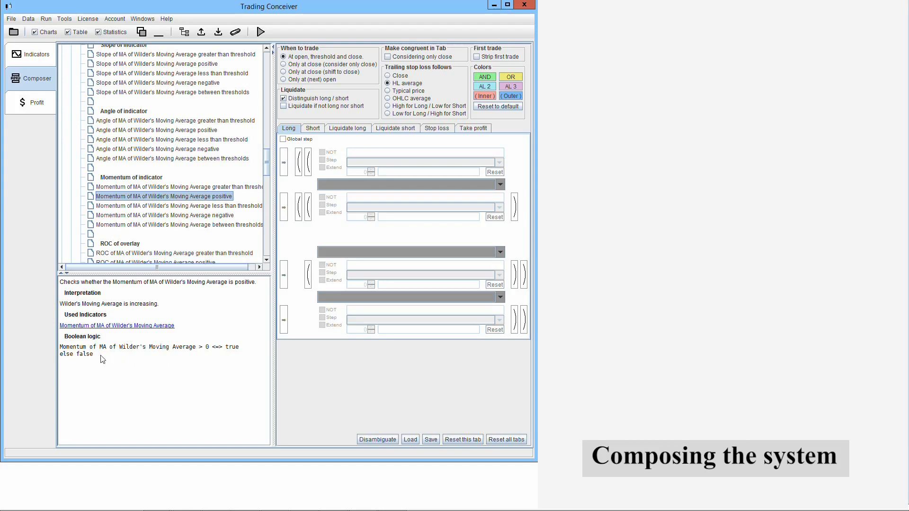
- Find the Chaikin Money Flow (CMF) algorithms among the technical indicators and select Chaikin Money Flow positive
drag(267, 166, 268, 73)
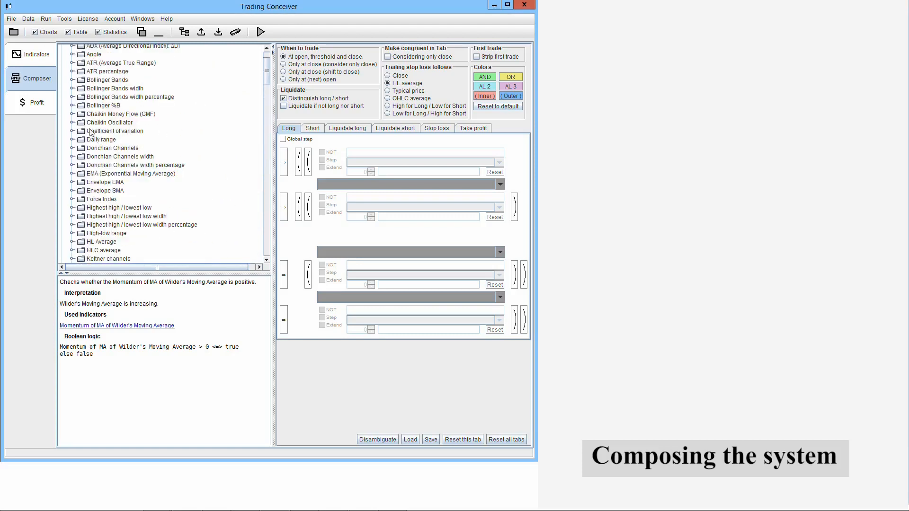
click(72, 113)
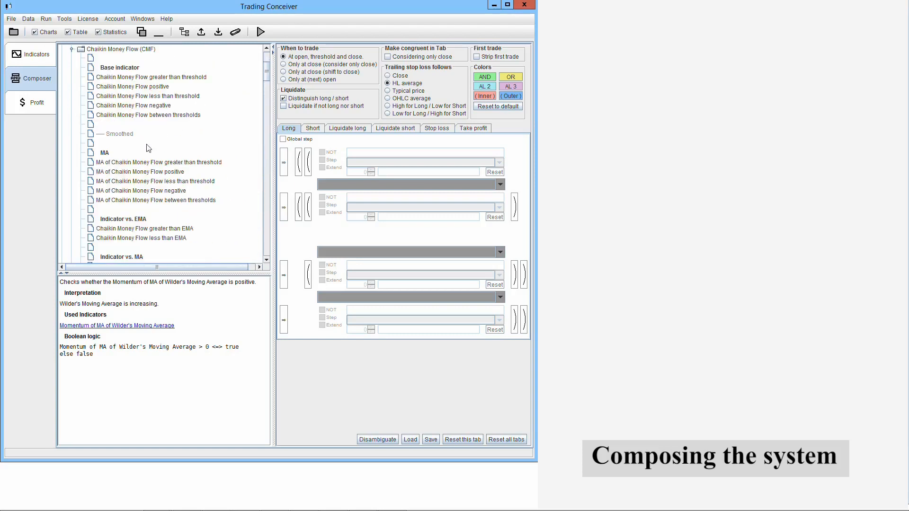
click(159, 87)
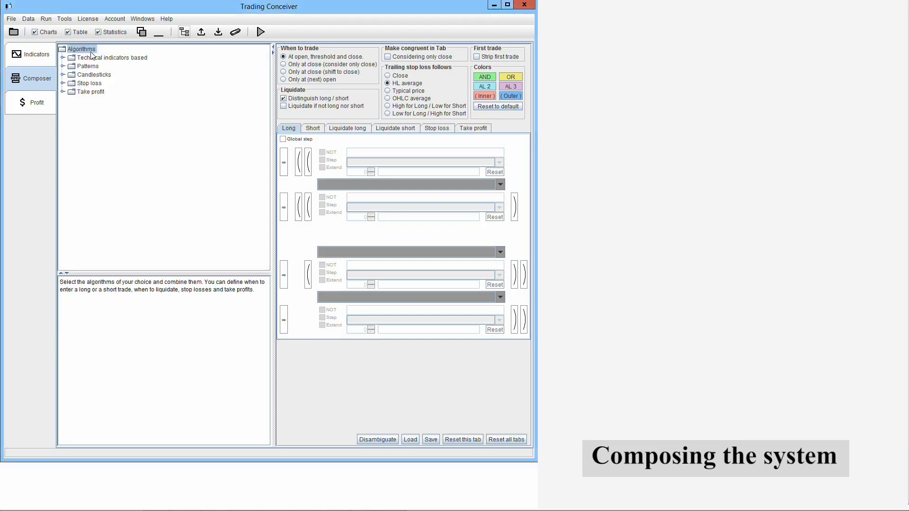
- Examine the algorithms available in the Patterns and Candlesticks groups
click(63, 67)
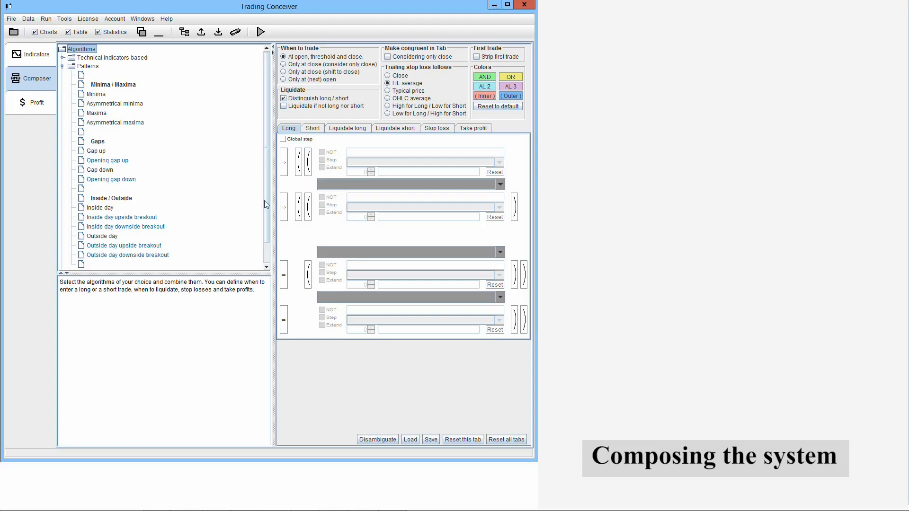
scroll(193, 211, down, 1)
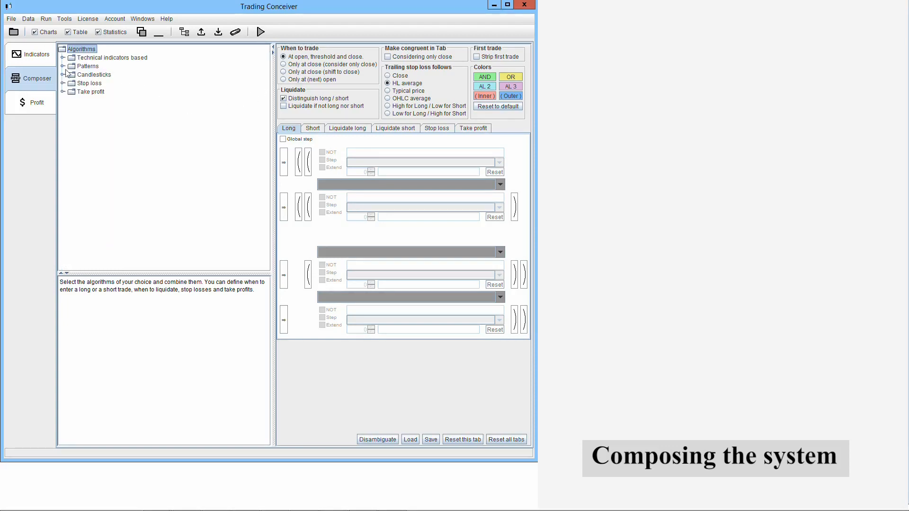
click(63, 74)
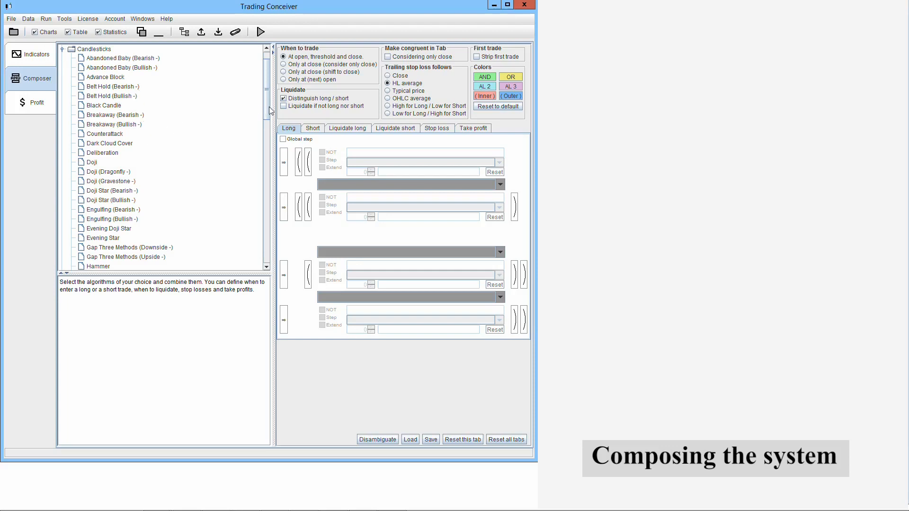
drag(267, 107, 255, 262)
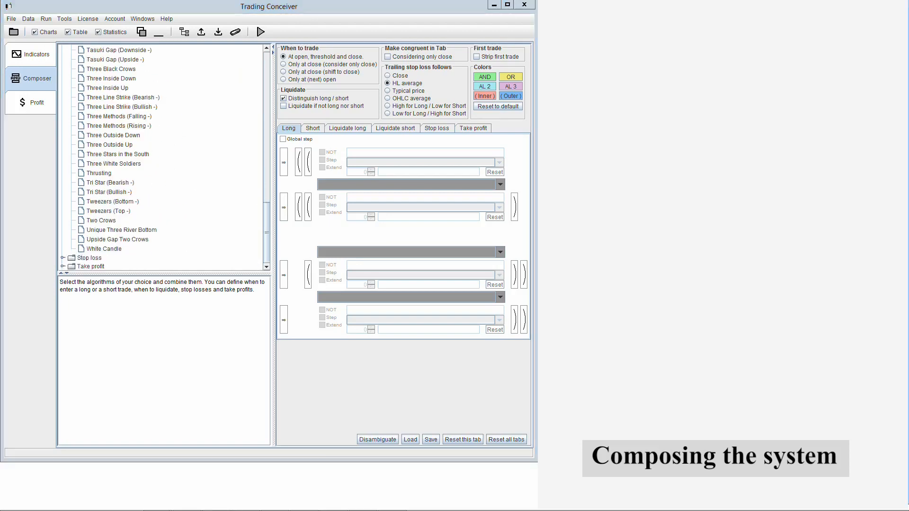
- View the rule sets for Short, Liquidate long, Liquidate short, Stop loss and Take profit
click(314, 129)
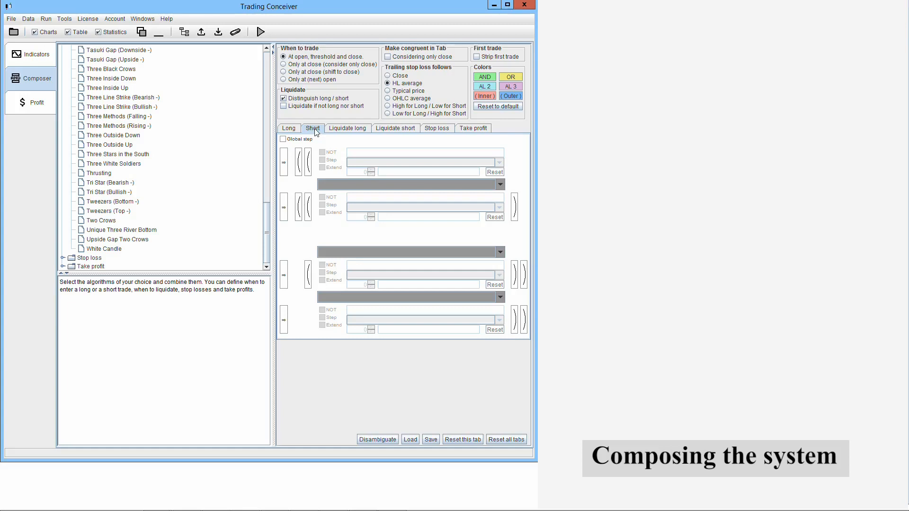
click(352, 128)
click(396, 131)
click(439, 130)
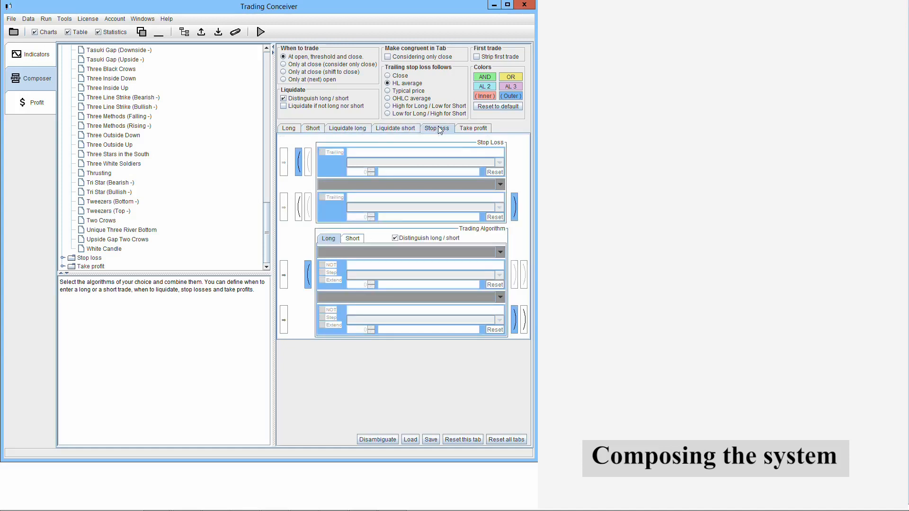
click(486, 131)
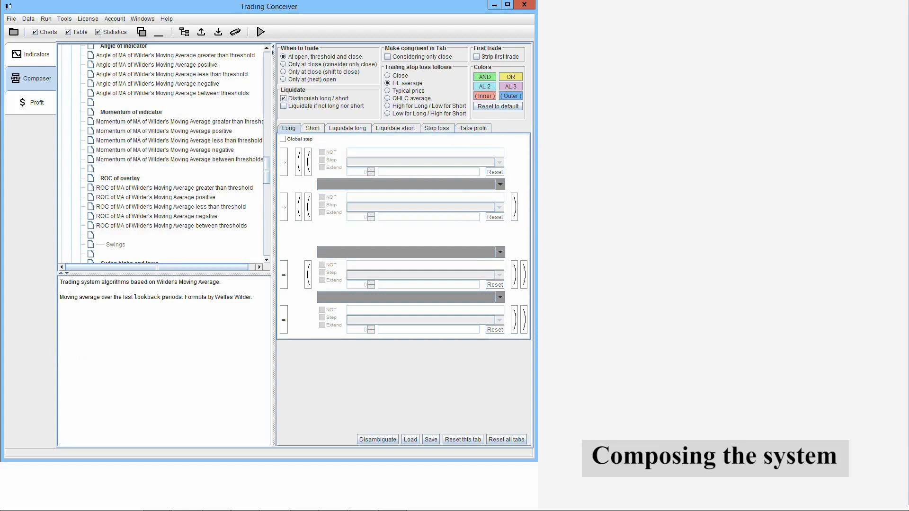
- Insert Momentum of MA of Wilder's Moving Average positive as the first Long condition and set its MA lookback to 11
click(197, 132)
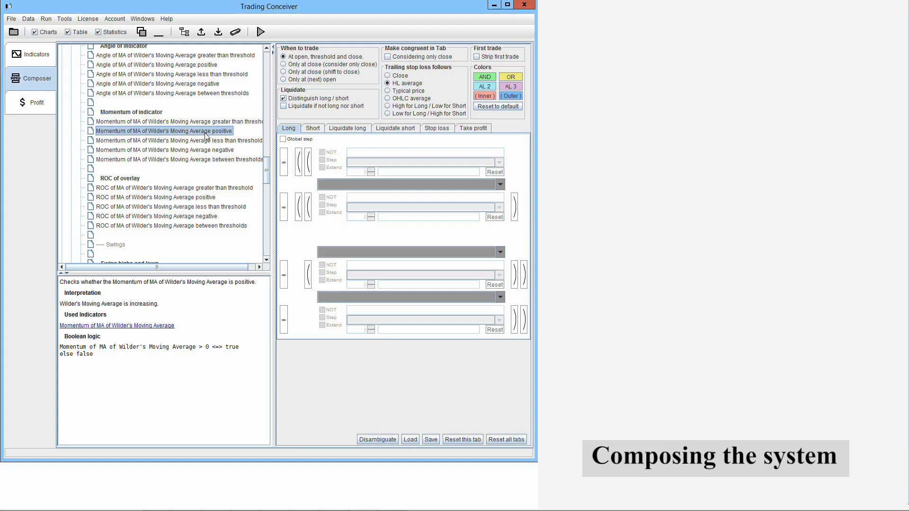
click(285, 159)
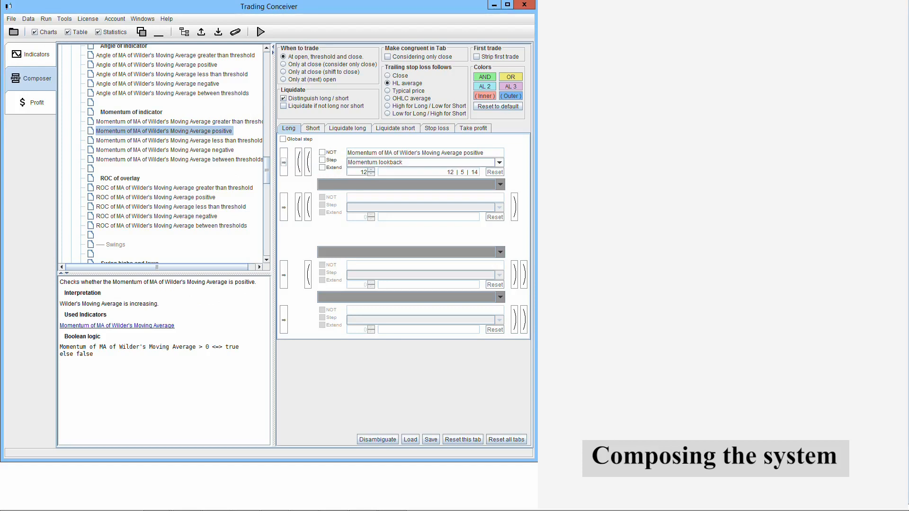
click(500, 162)
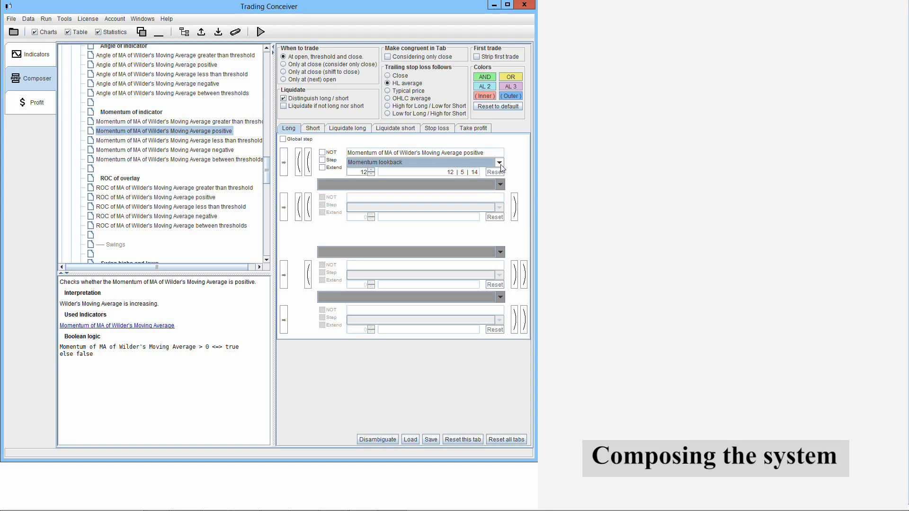
click(500, 164)
click(425, 179)
click(371, 170)
click(371, 170)
click(371, 170)
click(371, 170)
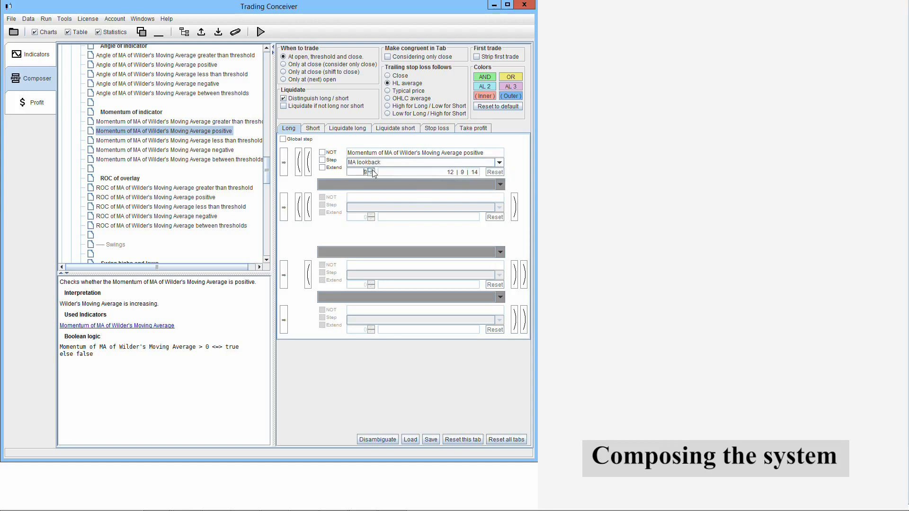
click(371, 170)
click(371, 170)
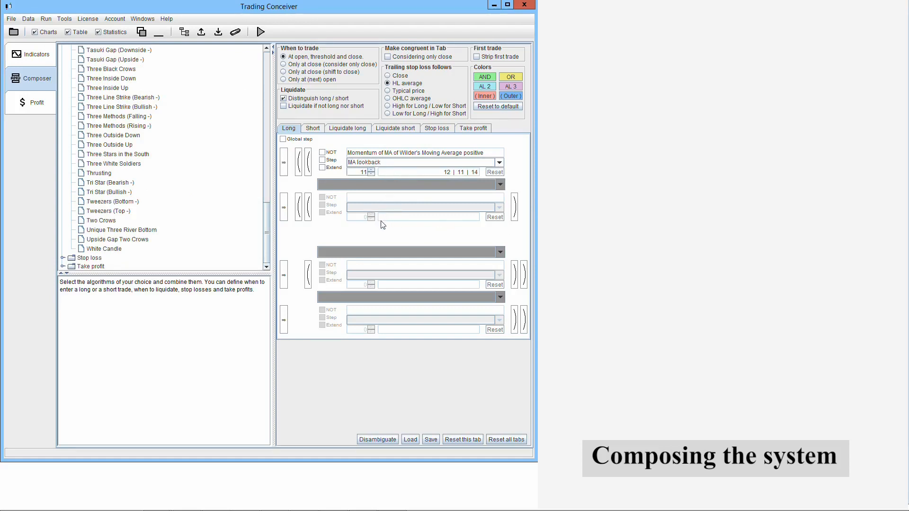
- Insert White Candle, Opening gap up and Chaikin Money Flow positive as the second, third and fourth Long conditions
drag(104, 248, 284, 207)
drag(121, 161, 302, 273)
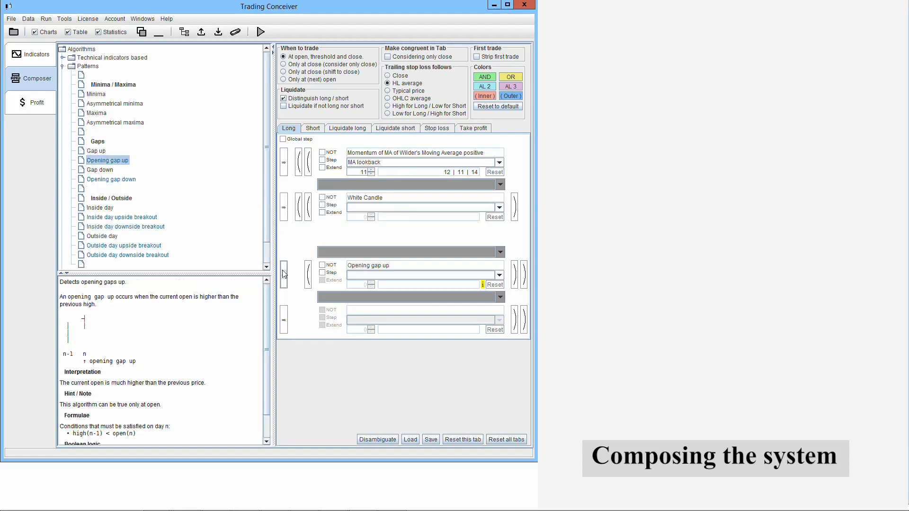
drag(133, 86, 284, 320)
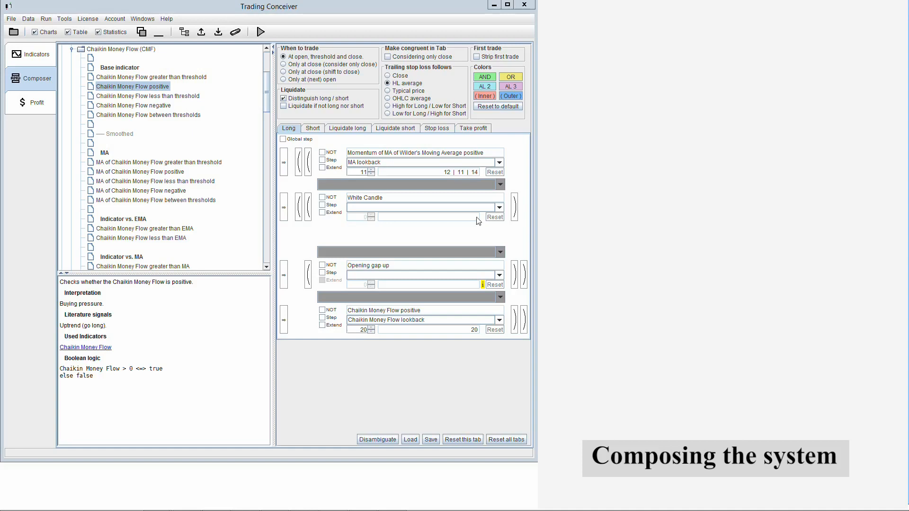
- Combine the four Long conditions in order with the operators AND, OR and AND
click(501, 185)
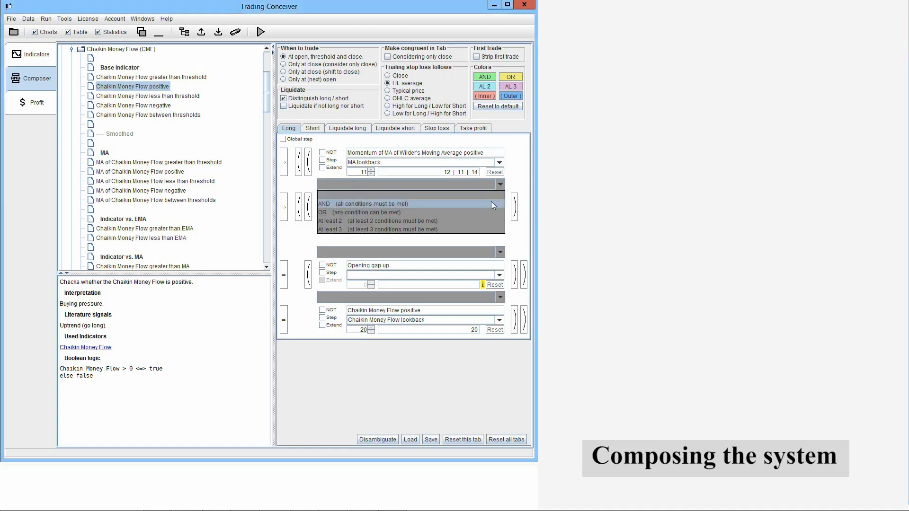
click(490, 203)
click(500, 253)
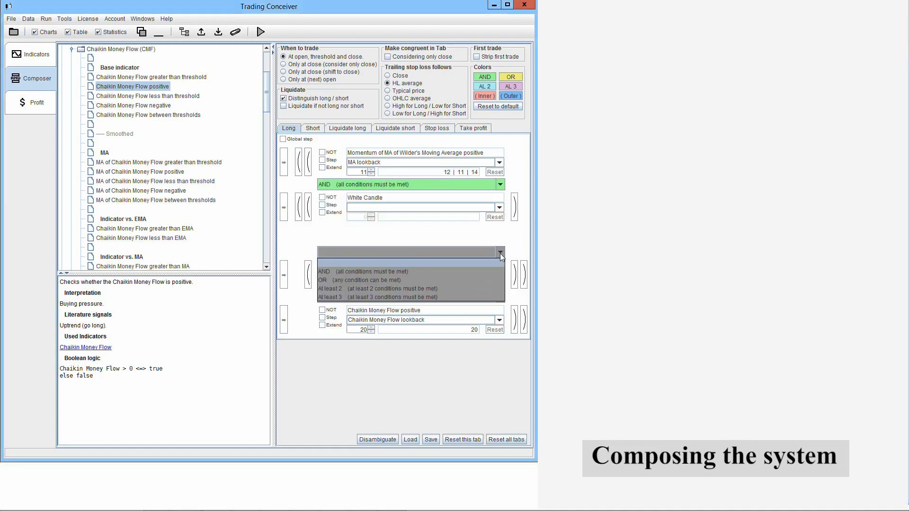
click(489, 280)
click(499, 297)
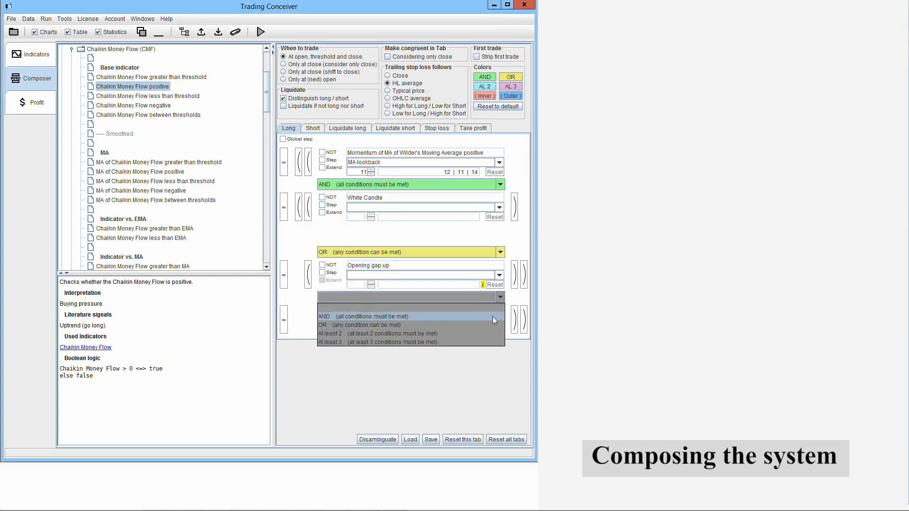
click(492, 316)
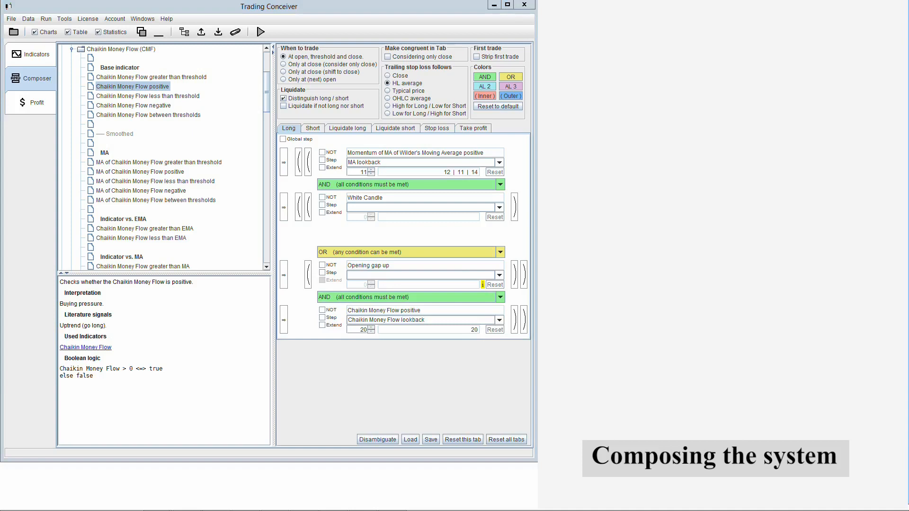
- Enclose the first two and the last two Long conditions in separate inner parentheses, and switch to the Short rules
click(308, 162)
click(514, 207)
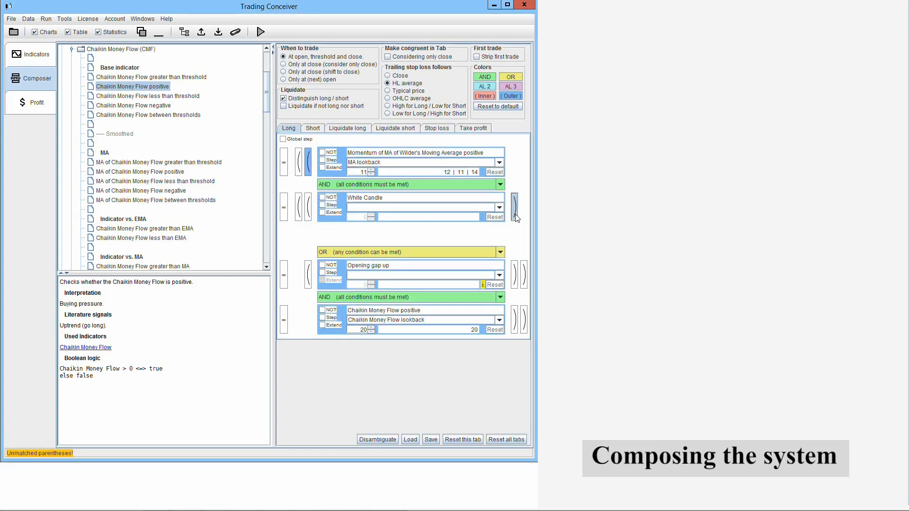
click(307, 274)
click(514, 319)
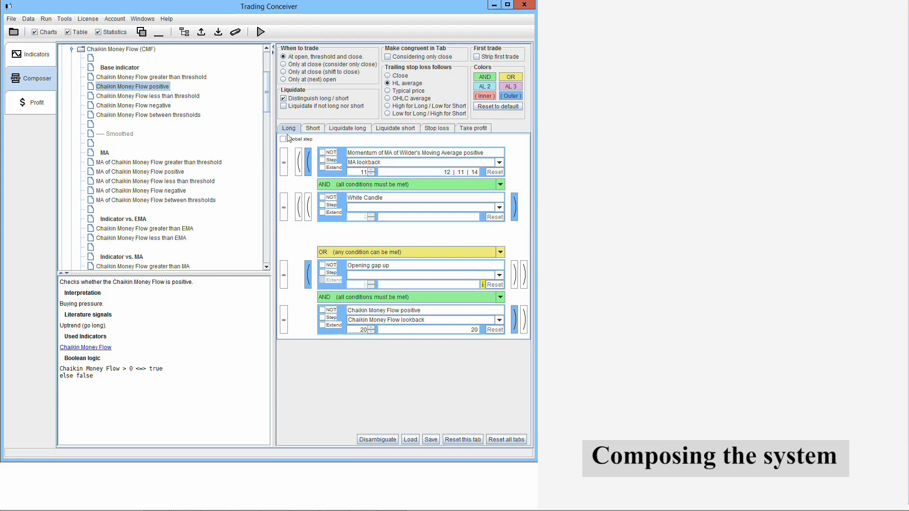
click(319, 129)
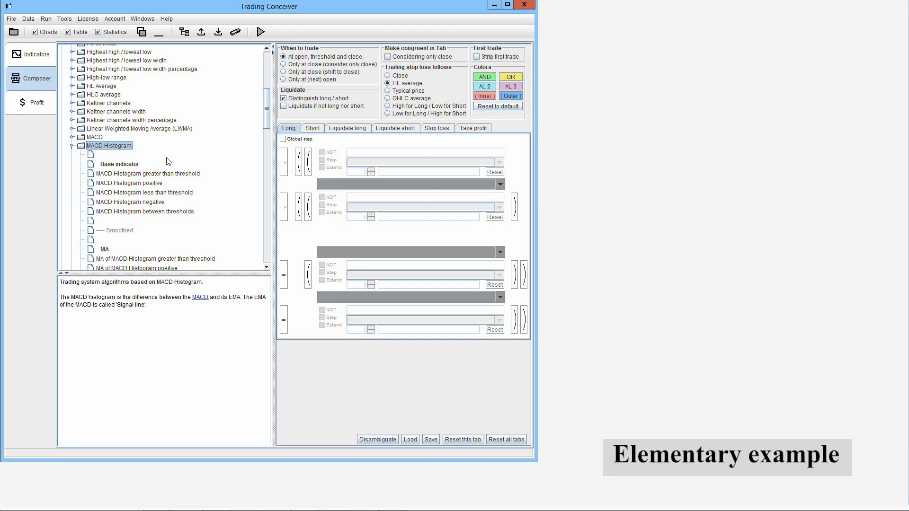
- Insert MACD Histogram positive as the first Long condition
click(154, 183)
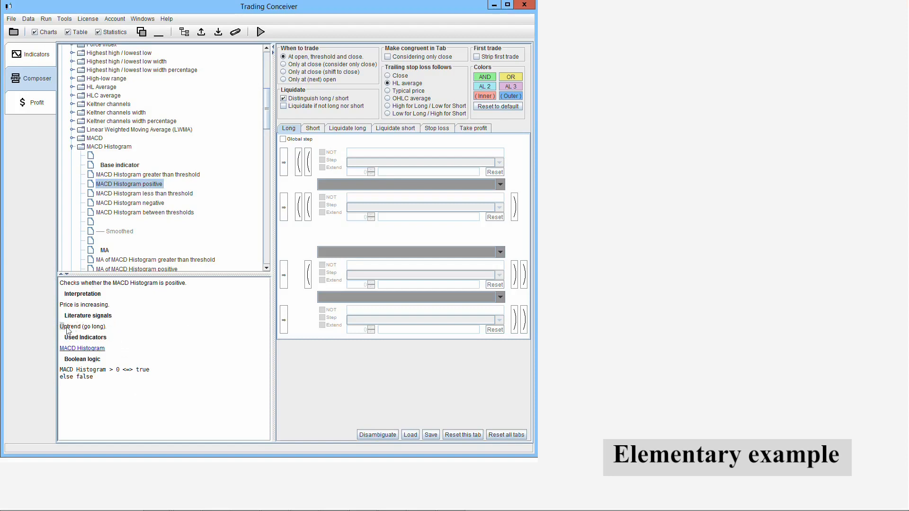
drag(59, 327, 107, 327)
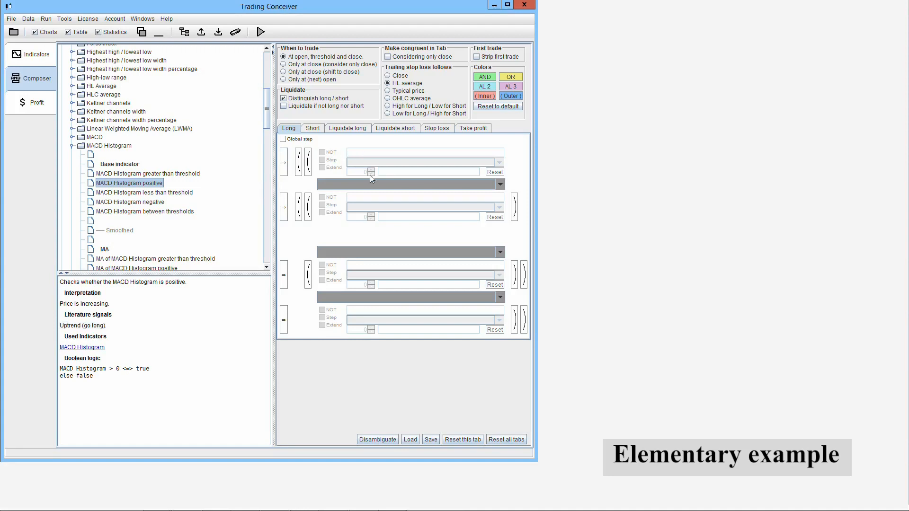
click(284, 164)
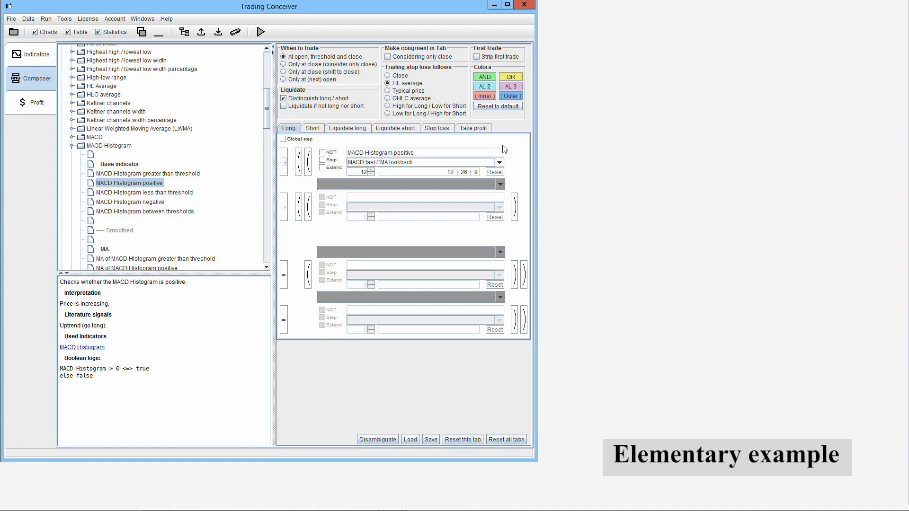
- Insert MACD Histogram negative as the first Short condition
click(312, 130)
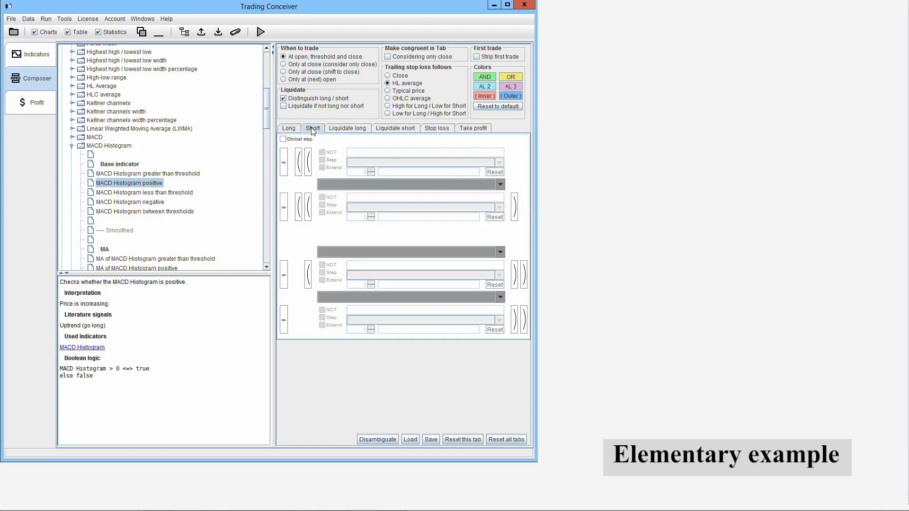
scroll(268, 124, down, 1)
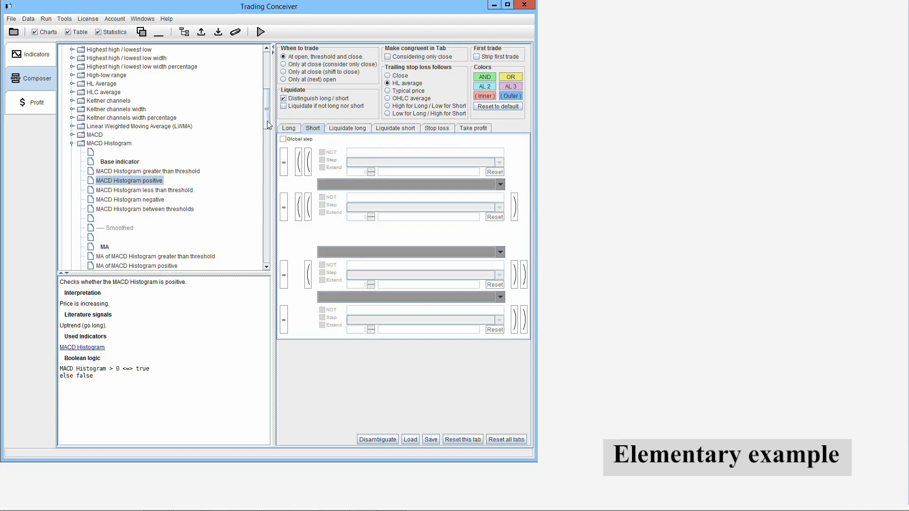
click(139, 200)
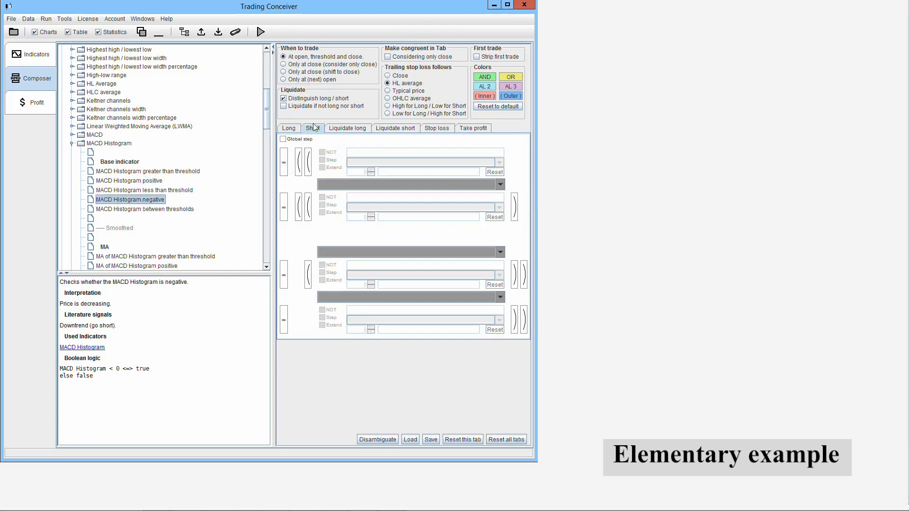
click(283, 165)
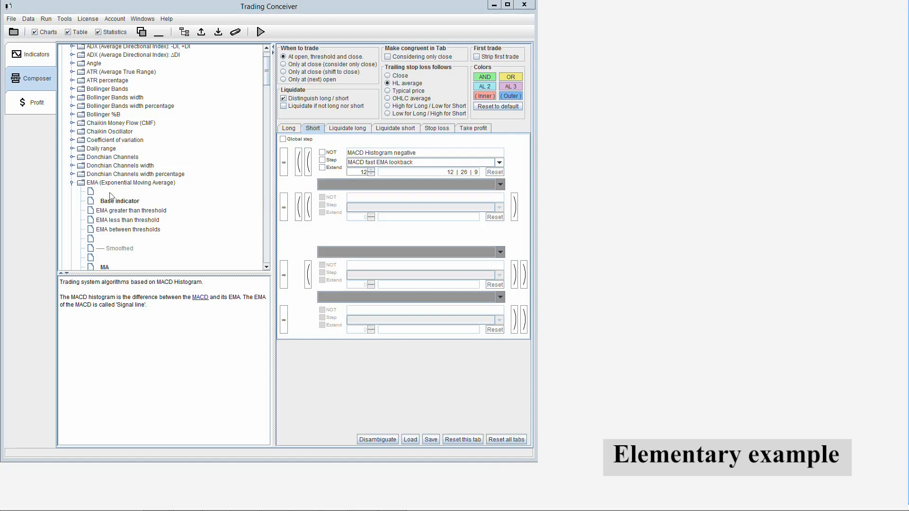
- Add Angle of MA of EMA positive as the second Long condition with an EMA lookback of 120, combined by AND
scroll(236, 139, down, 10)
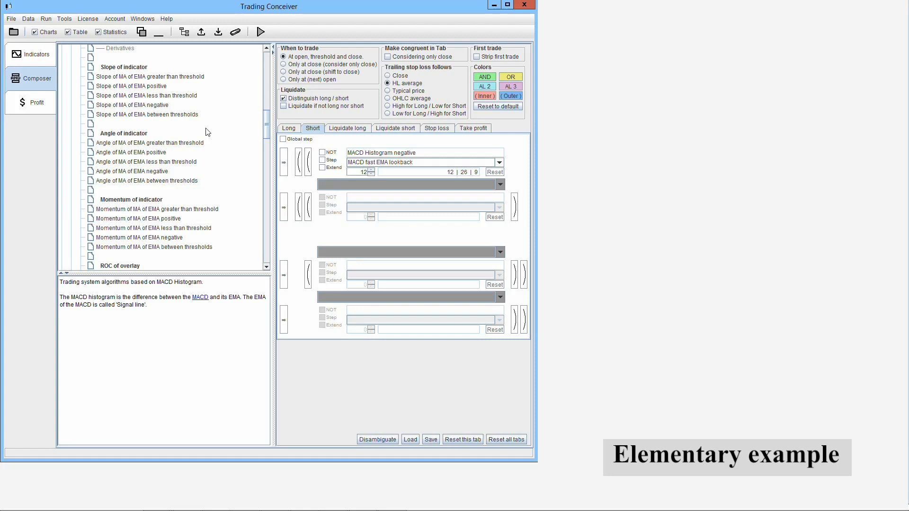
click(288, 129)
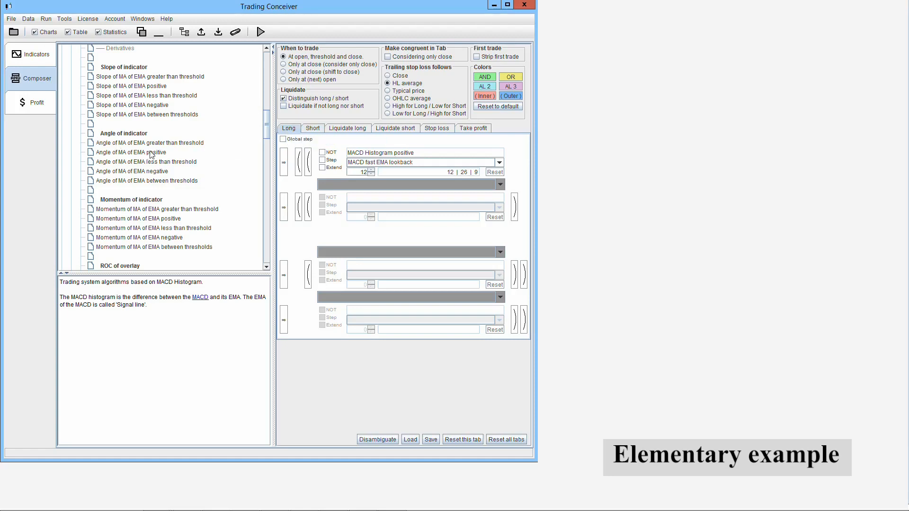
click(154, 153)
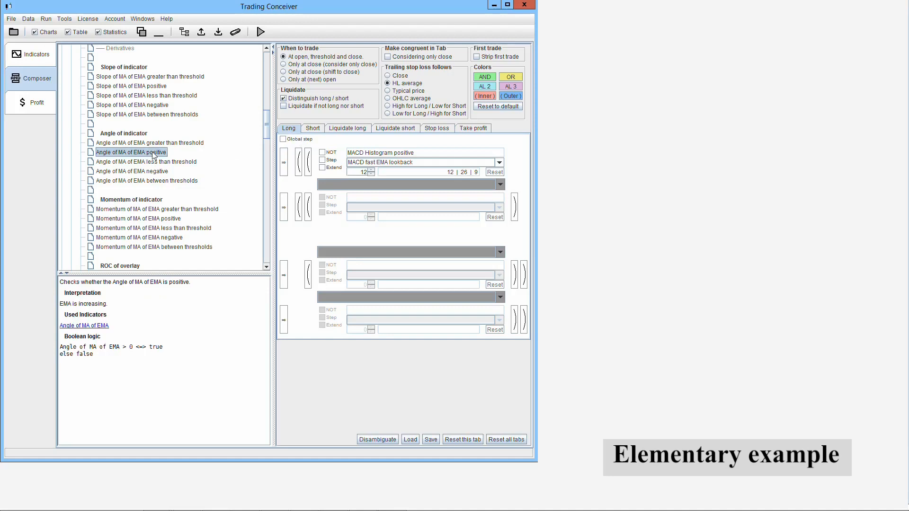
click(285, 207)
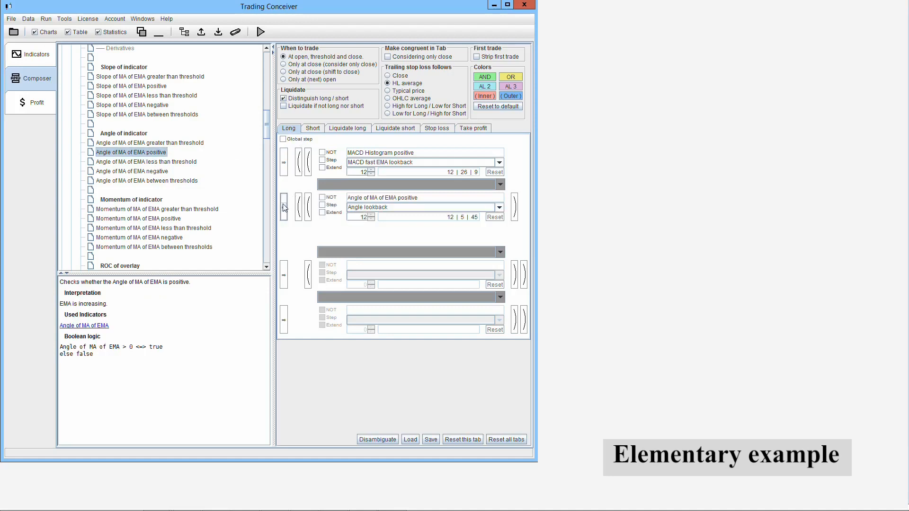
click(394, 208)
click(386, 234)
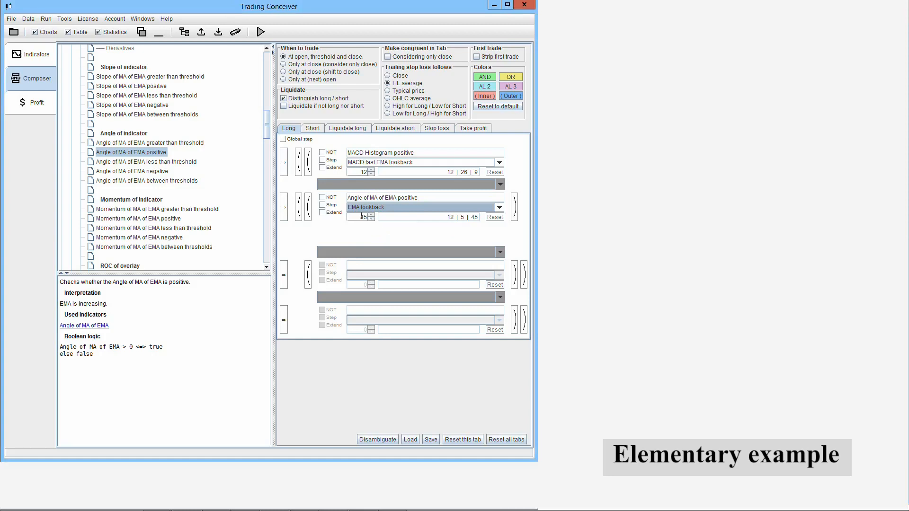
drag(361, 218, 372, 218)
text(120)
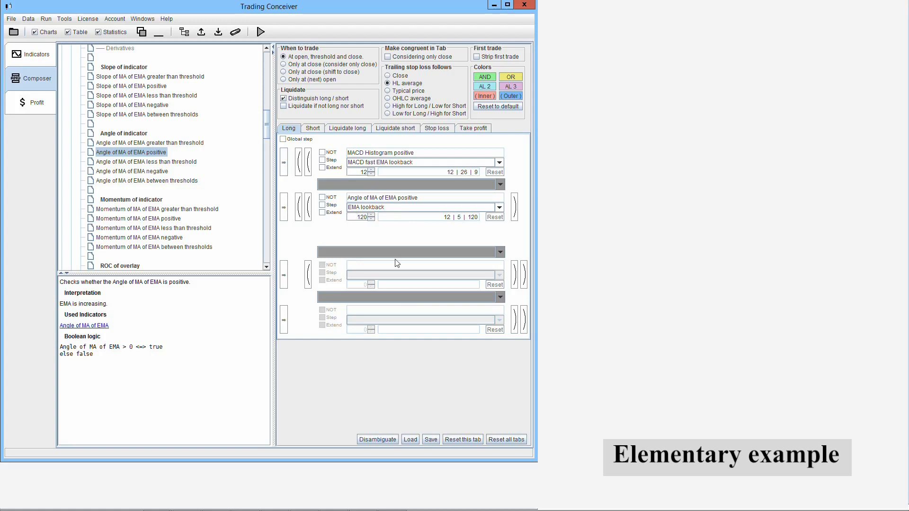
click(422, 185)
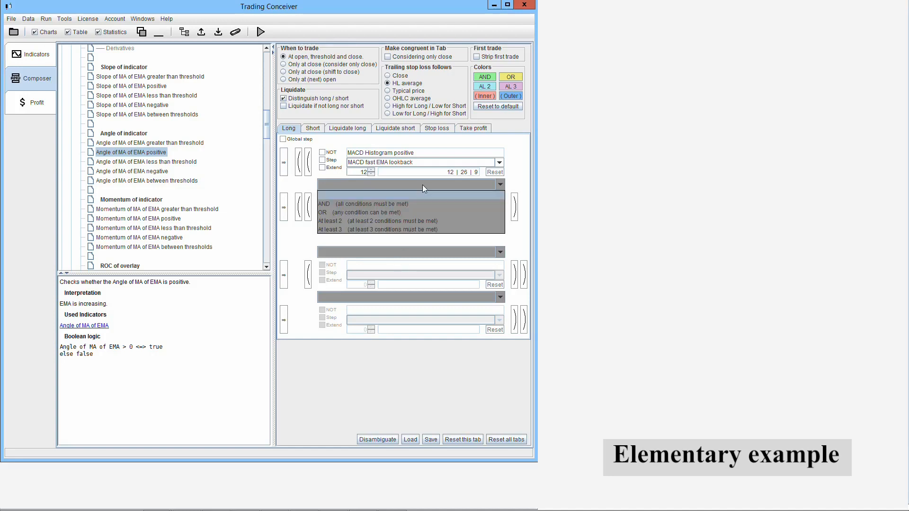
click(420, 205)
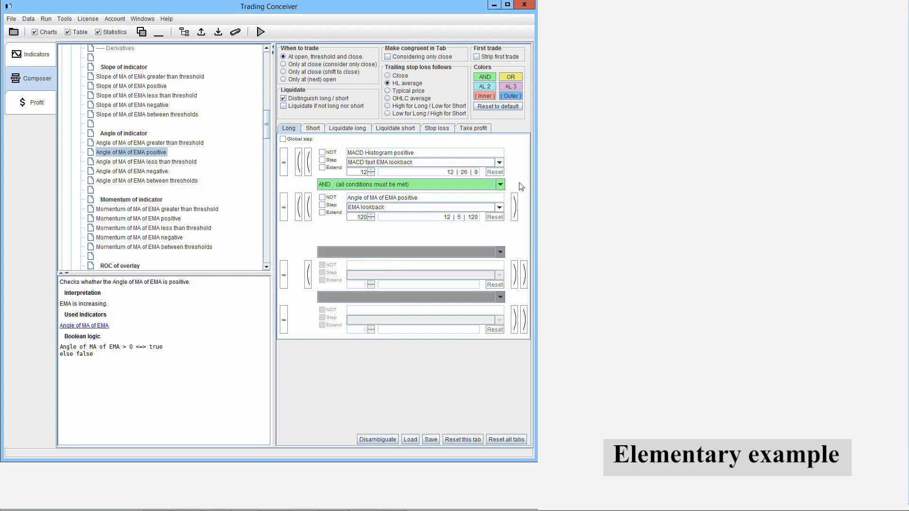
- Add Angle of MA of EMA negative as the second Short condition with an EMA lookback of 120, combined by AND
click(313, 129)
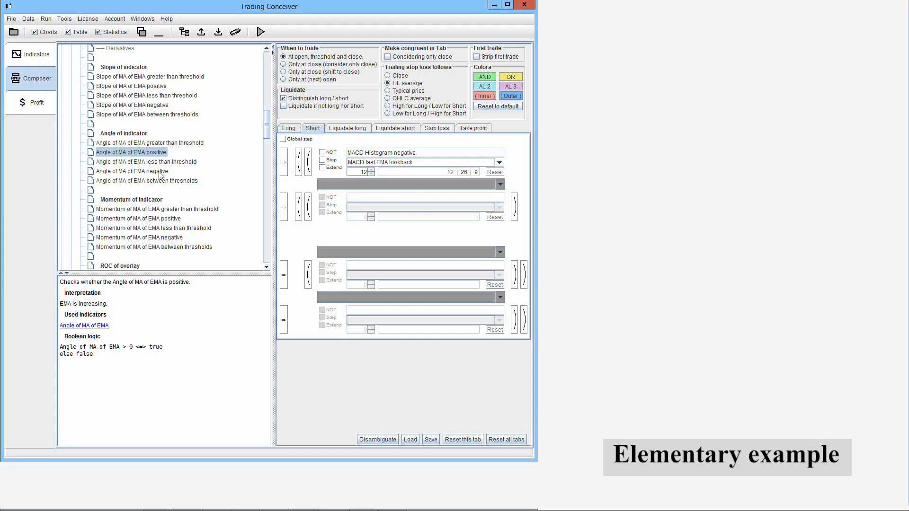
click(143, 172)
drag(143, 172, 306, 222)
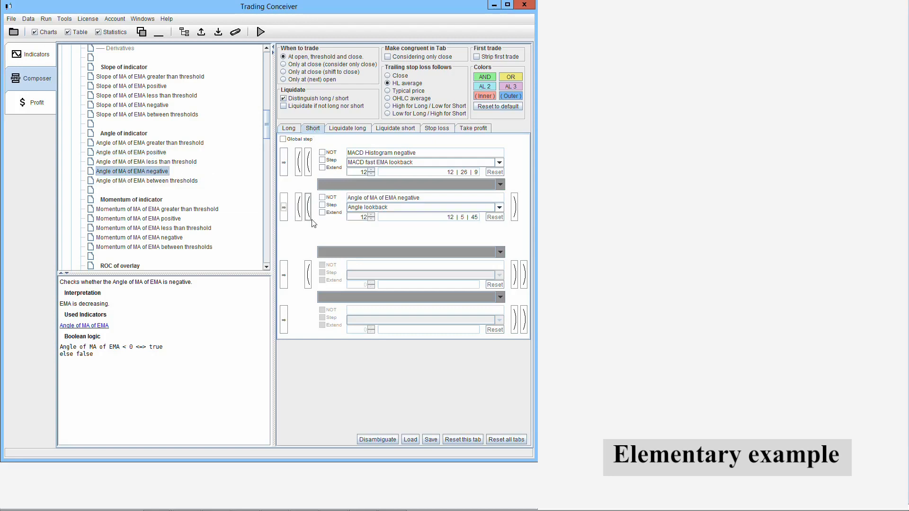
click(365, 208)
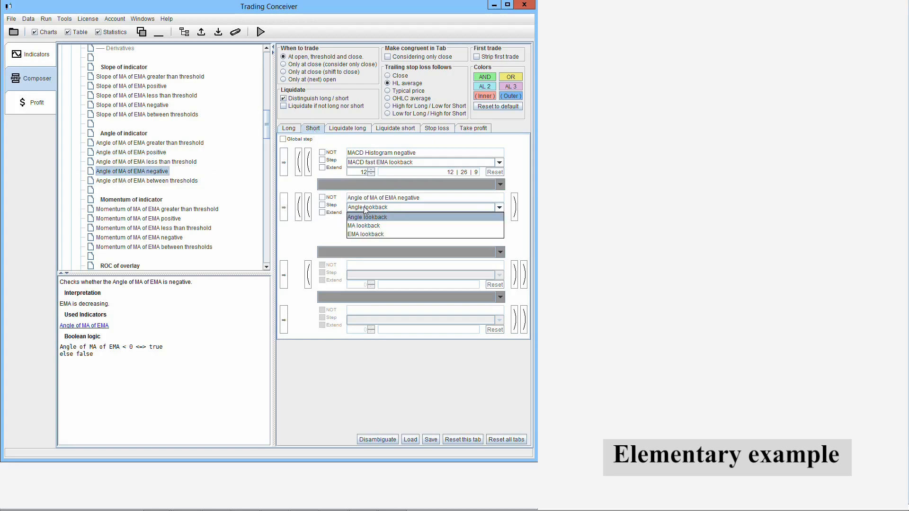
click(372, 234)
text(120)
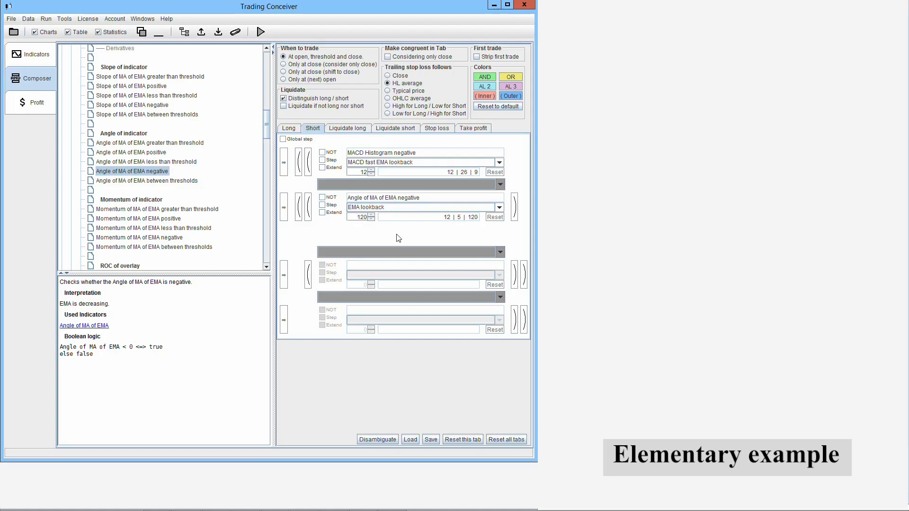
click(413, 183)
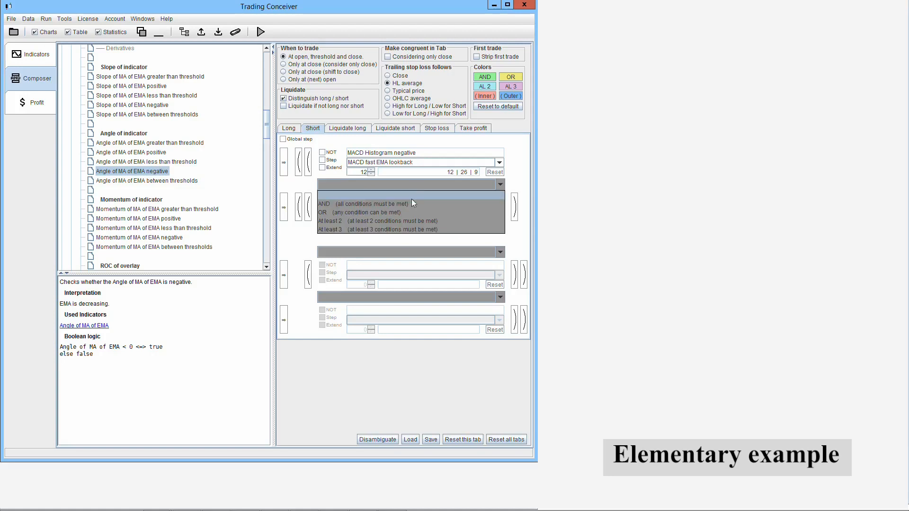
click(410, 194)
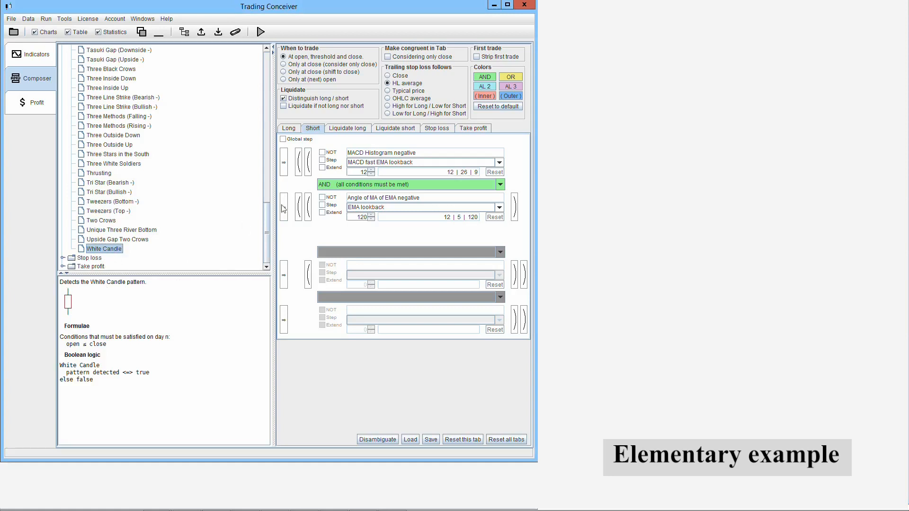
- Add the White Candle pattern as the third Long condition and combine it with the preceding ones by AND
click(289, 128)
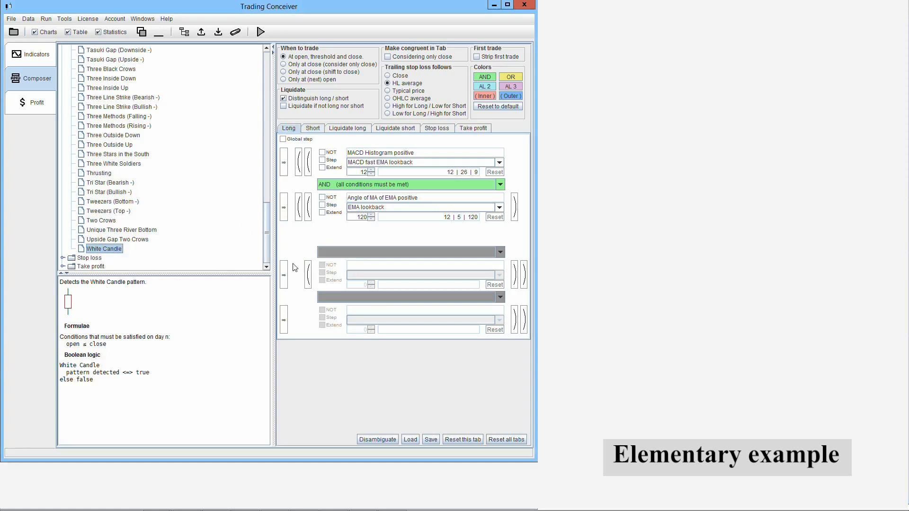
click(284, 275)
click(348, 249)
click(351, 271)
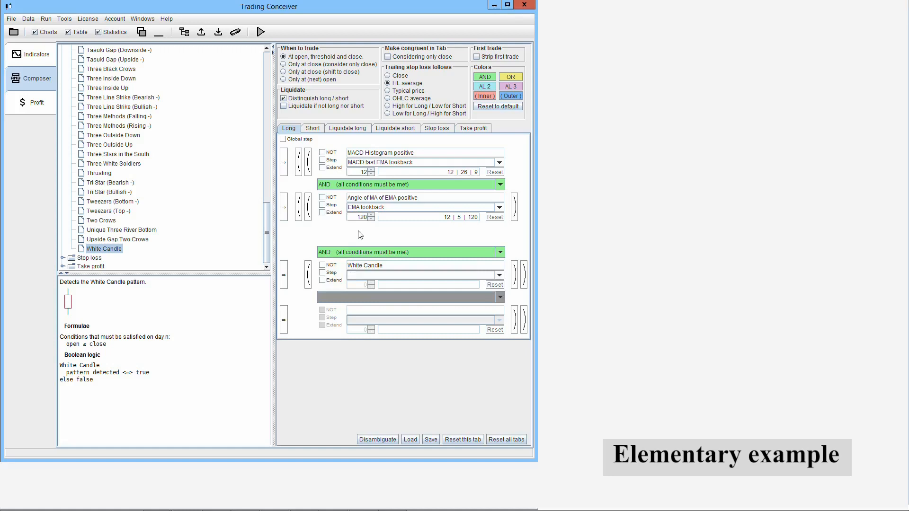
- Add the Black Candle pattern as the third Short condition and combine it with the preceding ones by AND
click(317, 132)
drag(271, 215, 274, 68)
click(116, 106)
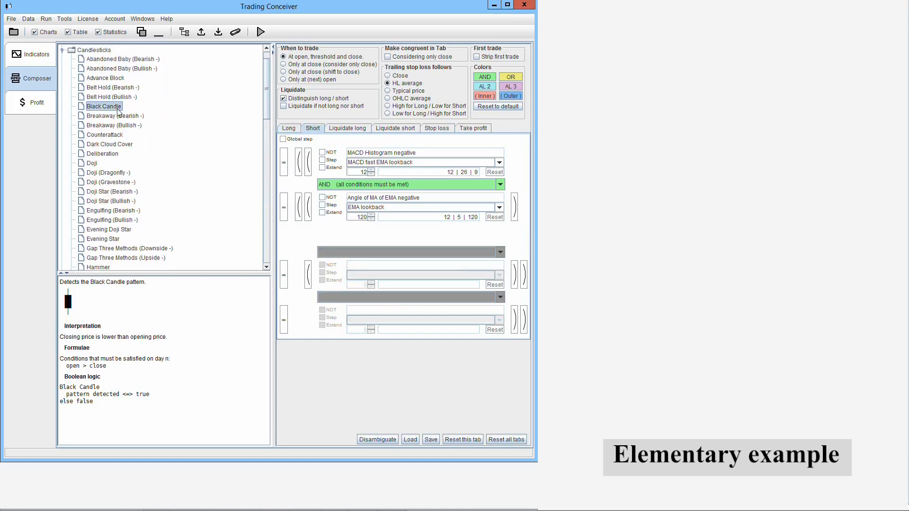
click(286, 270)
click(331, 252)
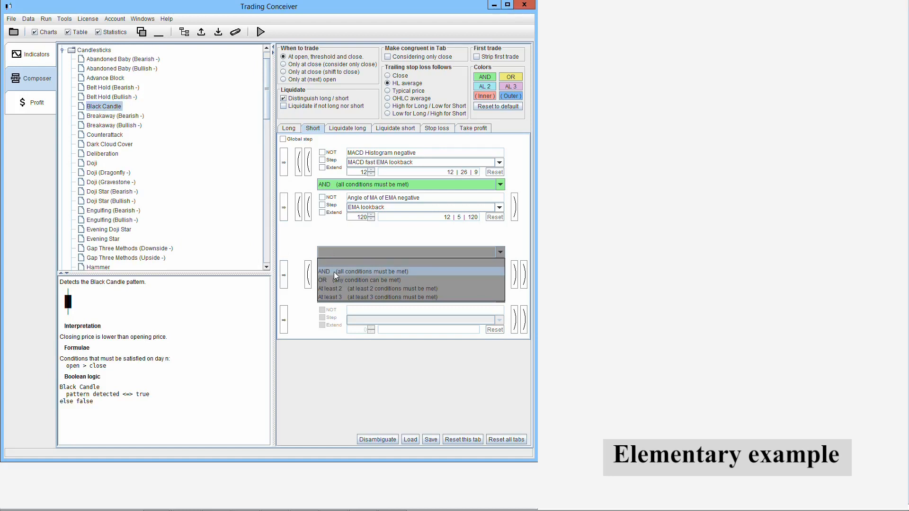
click(334, 271)
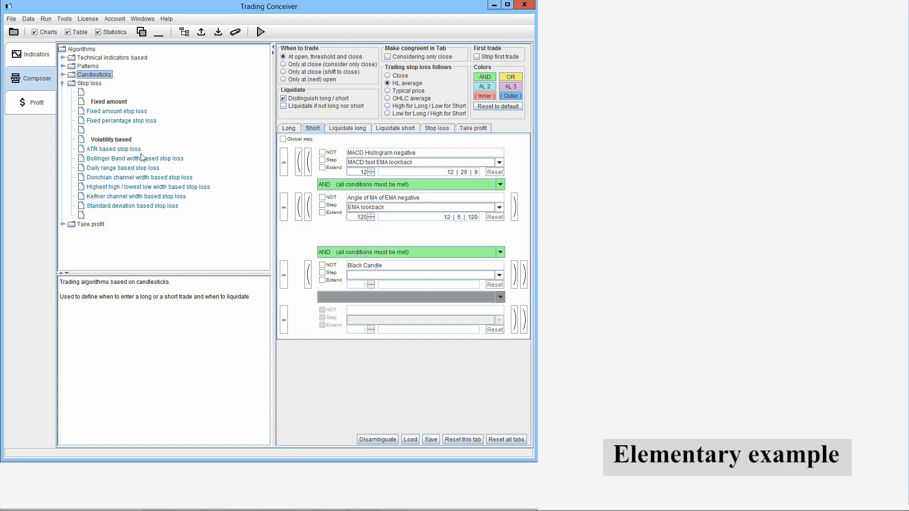
- Insert Standard deviation based stop loss as the first stop loss rule
click(145, 206)
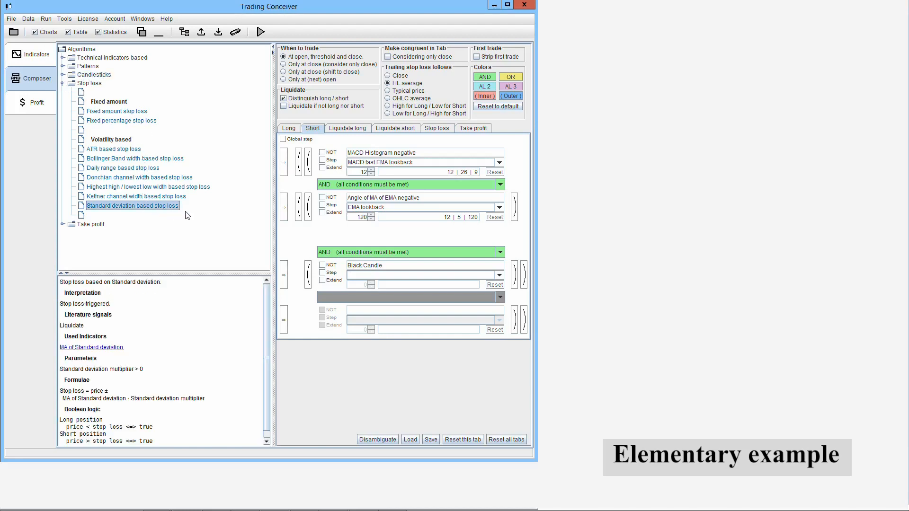
click(437, 129)
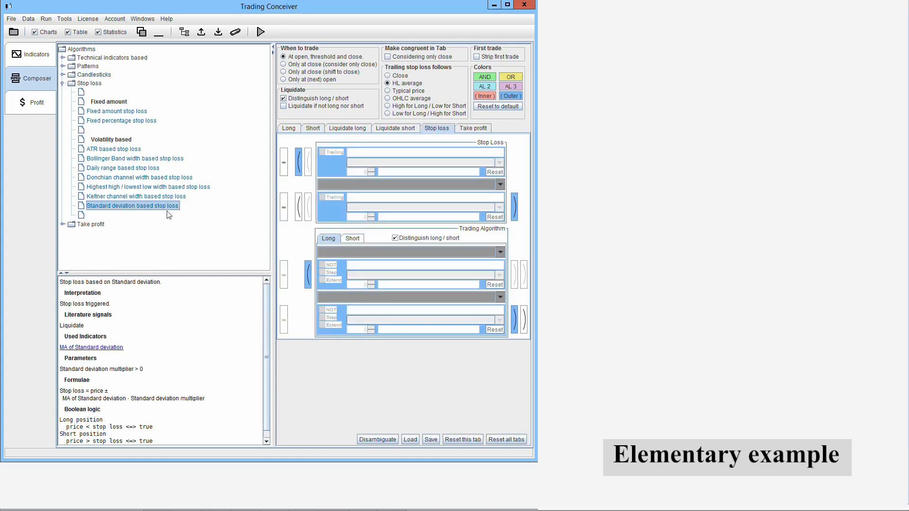
click(283, 163)
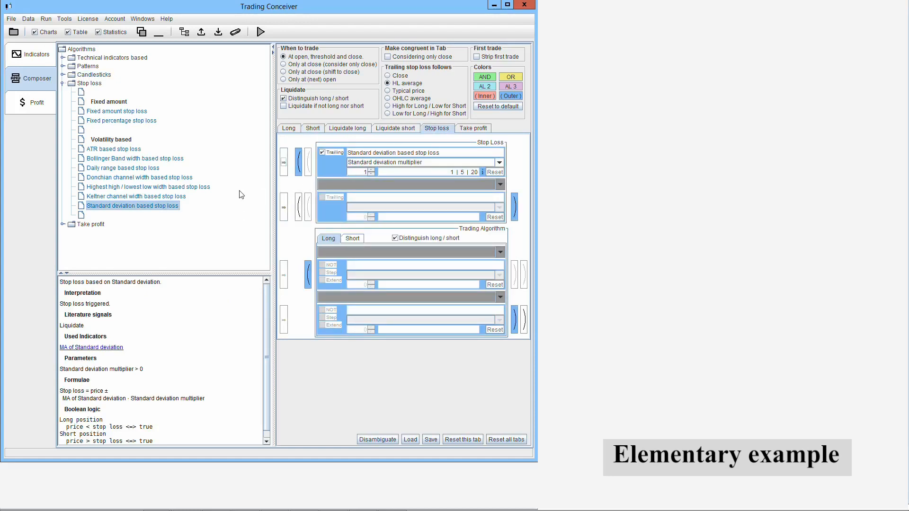
- Set the Standard deviation multiplier of the stop loss to 2
click(382, 163)
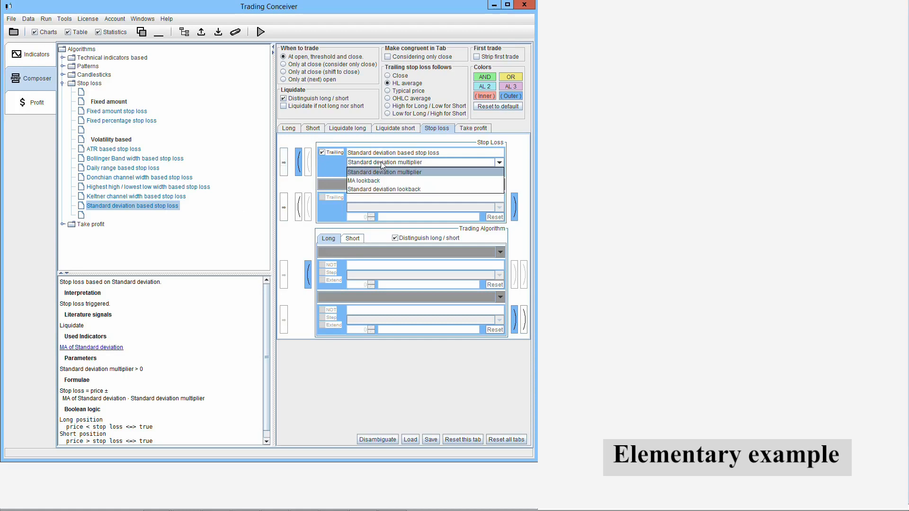
click(385, 172)
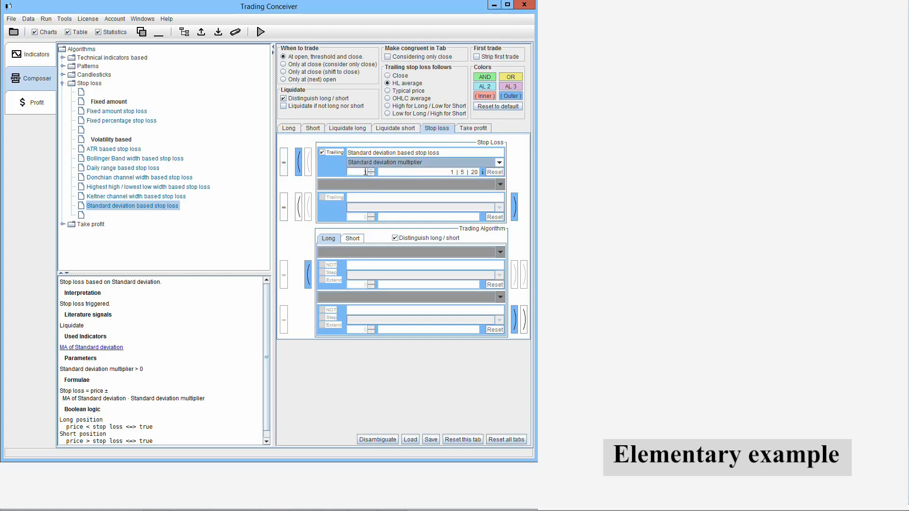
click(371, 170)
click(372, 169)
click(371, 170)
click(372, 170)
click(372, 170)
click(371, 169)
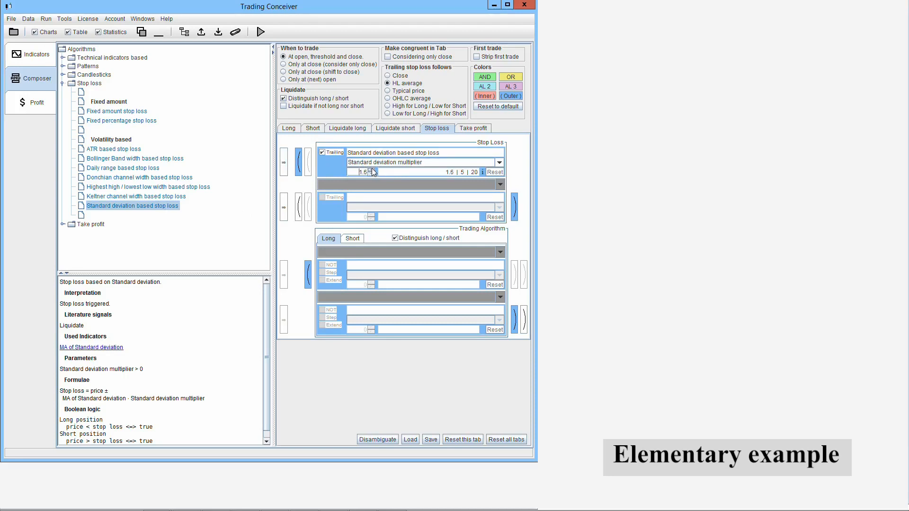
click(372, 170)
click(371, 170)
click(371, 170)
click(372, 170)
- Set when to trade to Only at close (consider only close), and show the Short rules
click(283, 65)
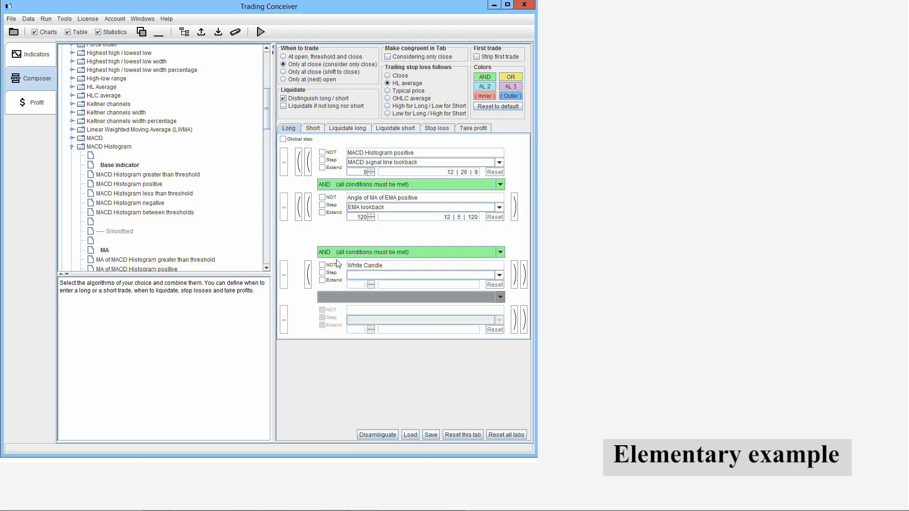
click(312, 129)
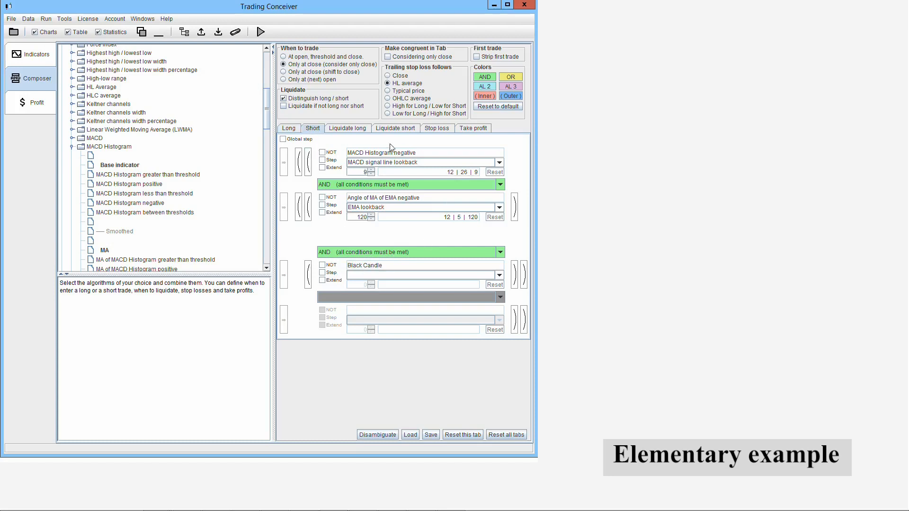
- Show the Stop loss rules, insert Keltner channel width as the first indicator and set its Keltner ATR lookback to 6
click(440, 129)
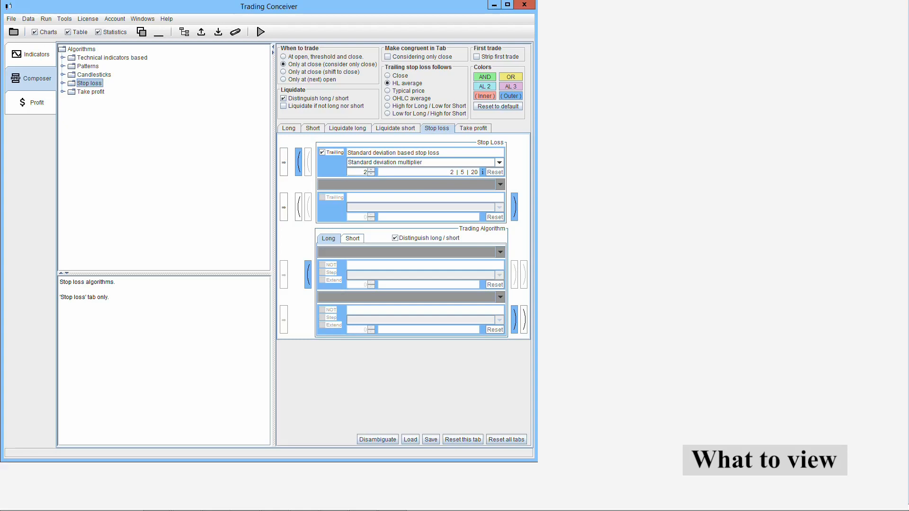
click(27, 56)
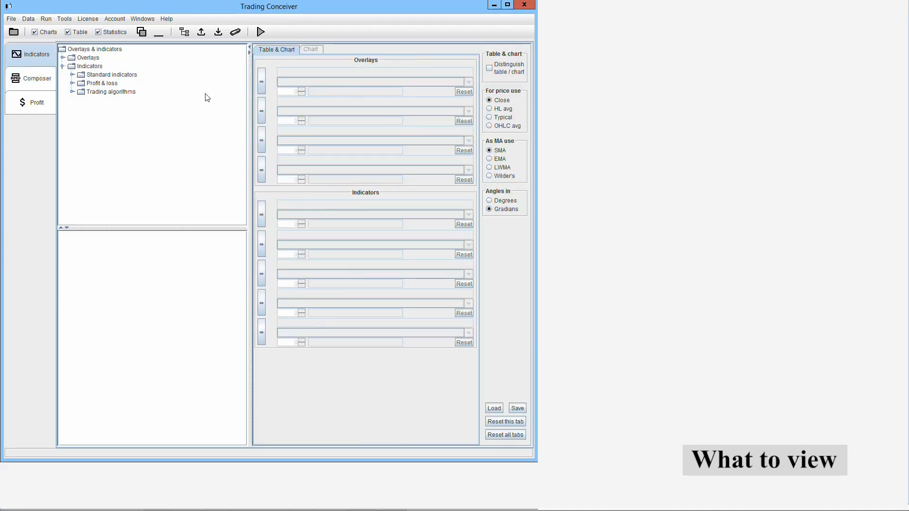
click(72, 75)
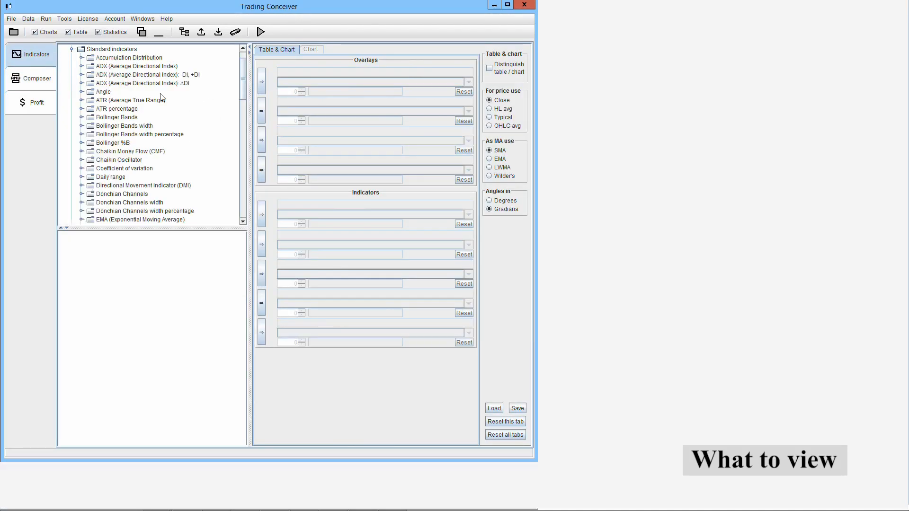
drag(242, 81, 241, 142)
click(154, 90)
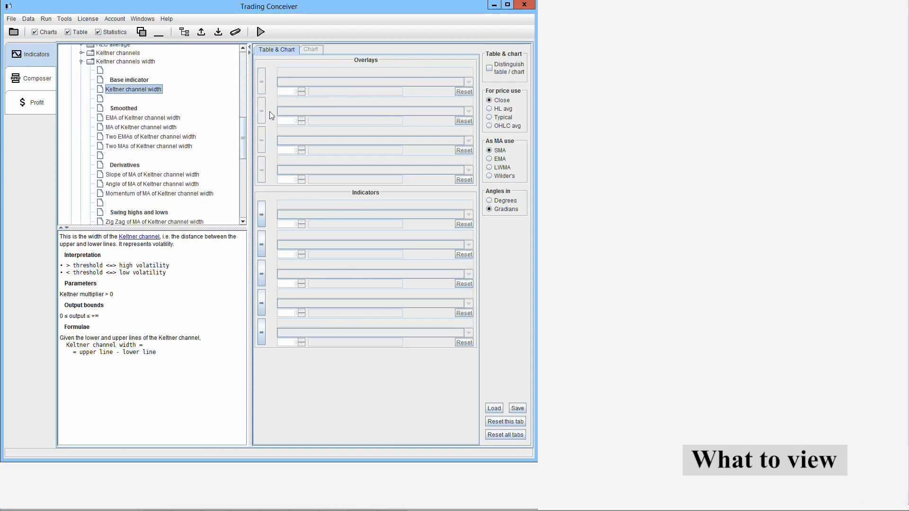
click(262, 213)
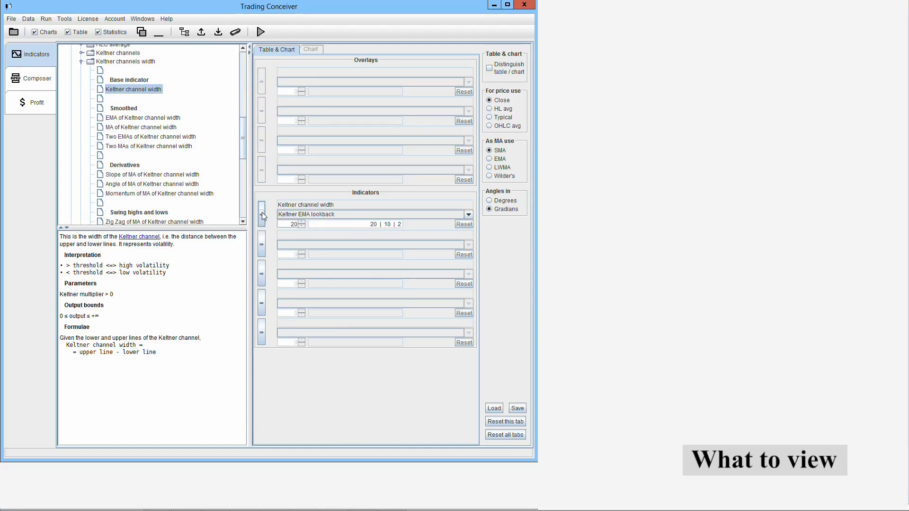
click(372, 215)
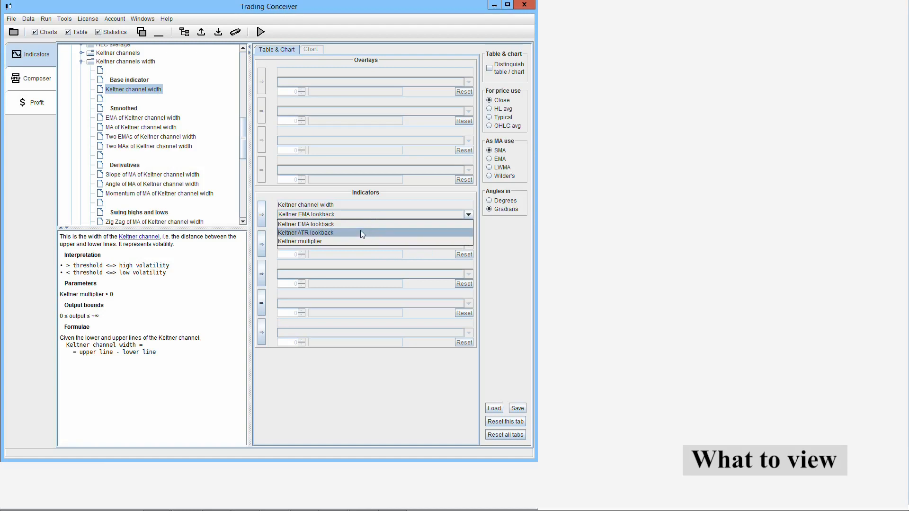
click(362, 232)
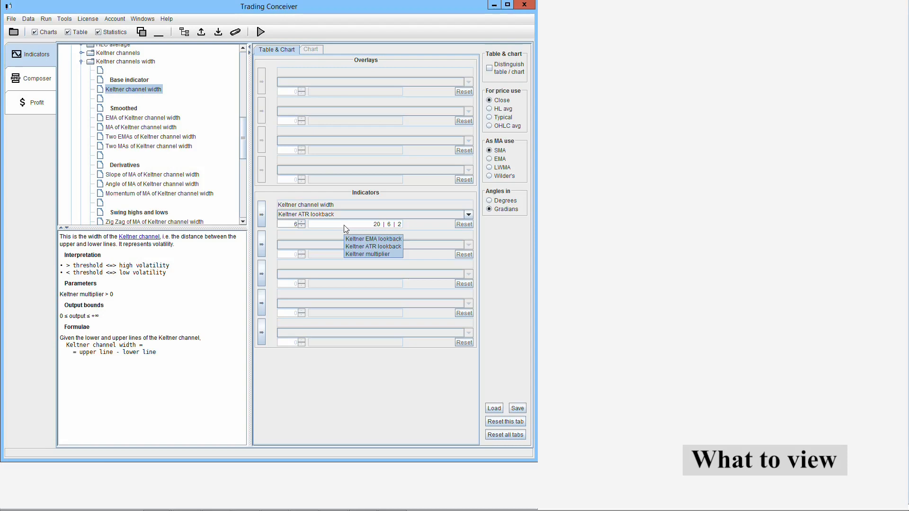
- Check the Long conditions in the composer and reset all the chosen overlays and indicators
click(47, 83)
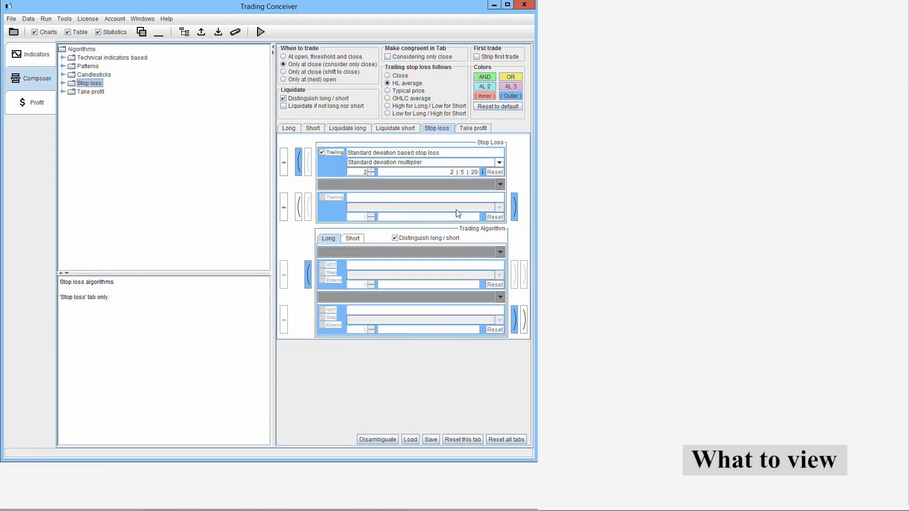
click(290, 129)
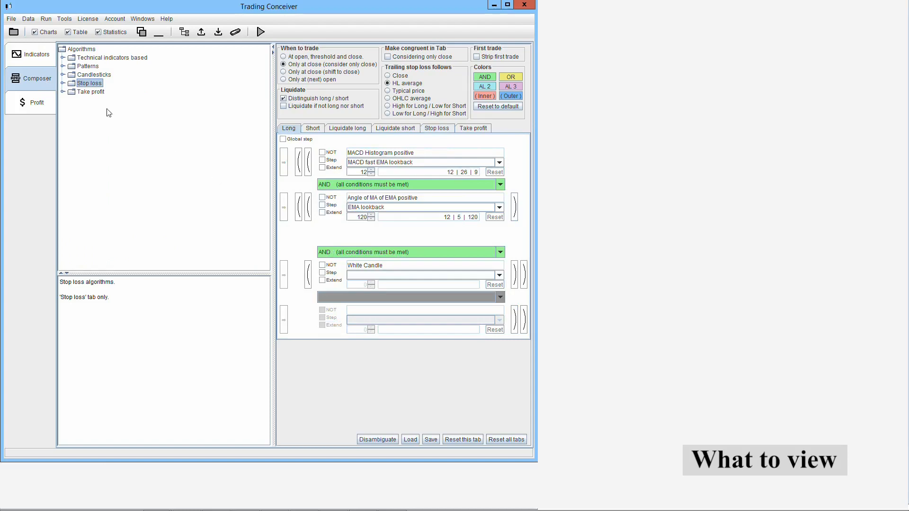
click(48, 55)
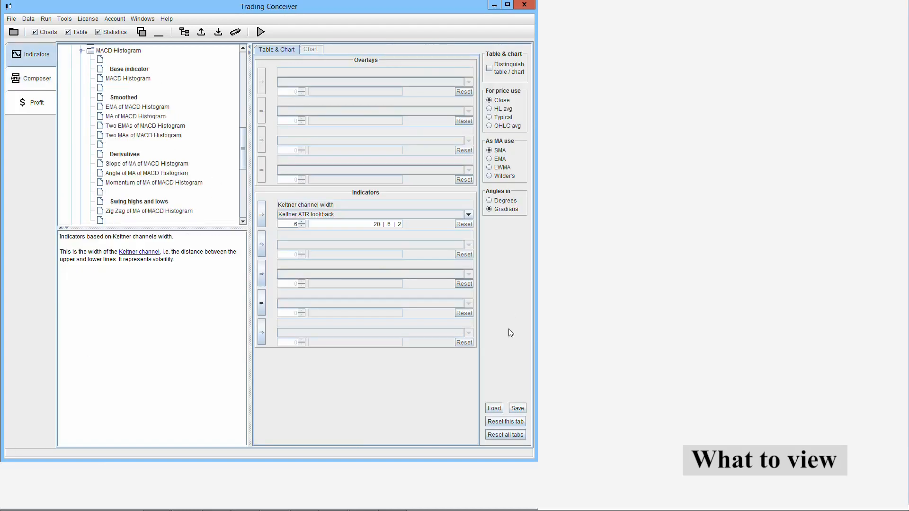
click(517, 435)
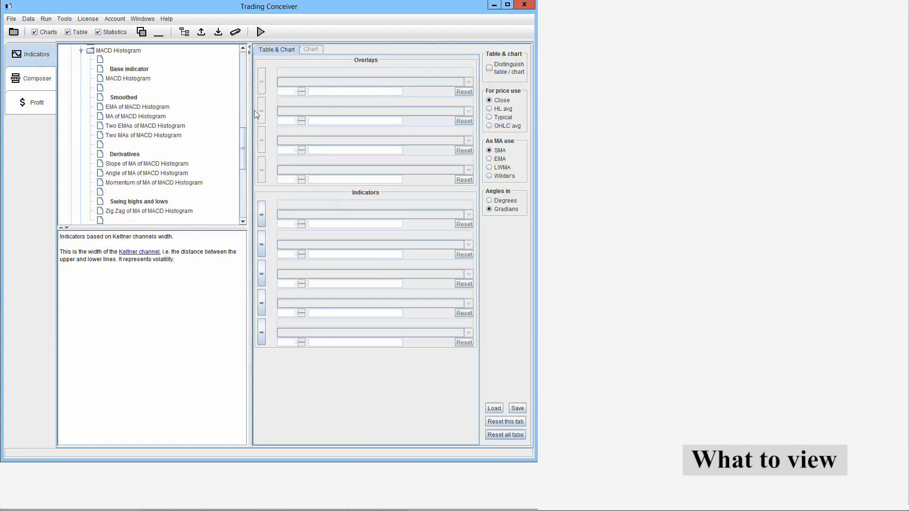
- Insert MACD Histogram as the first indicator and Angle of MA of EMA as the second
click(139, 80)
click(262, 207)
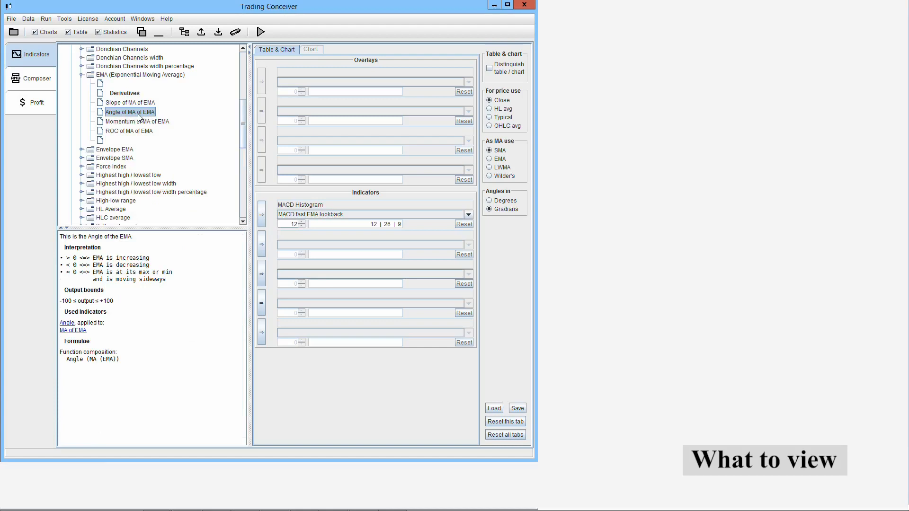
click(262, 241)
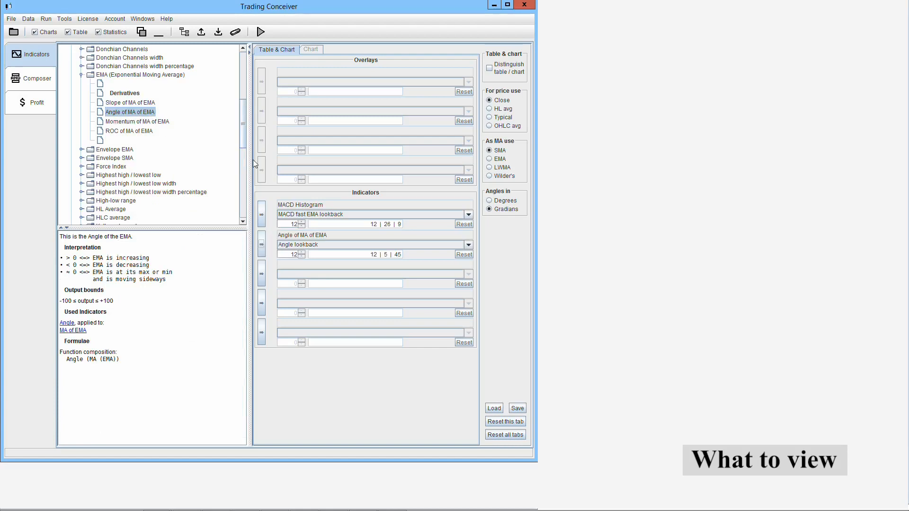
- Insert MA of EMA as the first overlay and set its EMA lookback to 120
drag(243, 141, 237, 87)
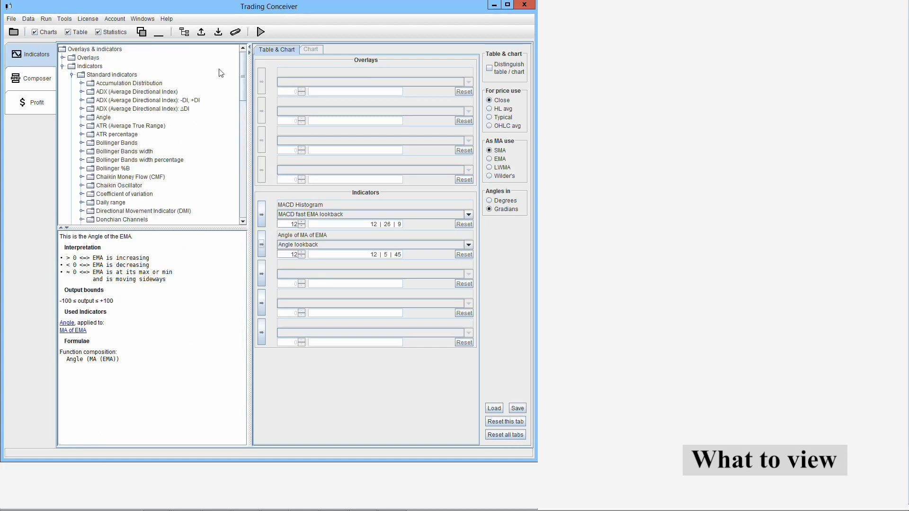
click(63, 58)
click(72, 83)
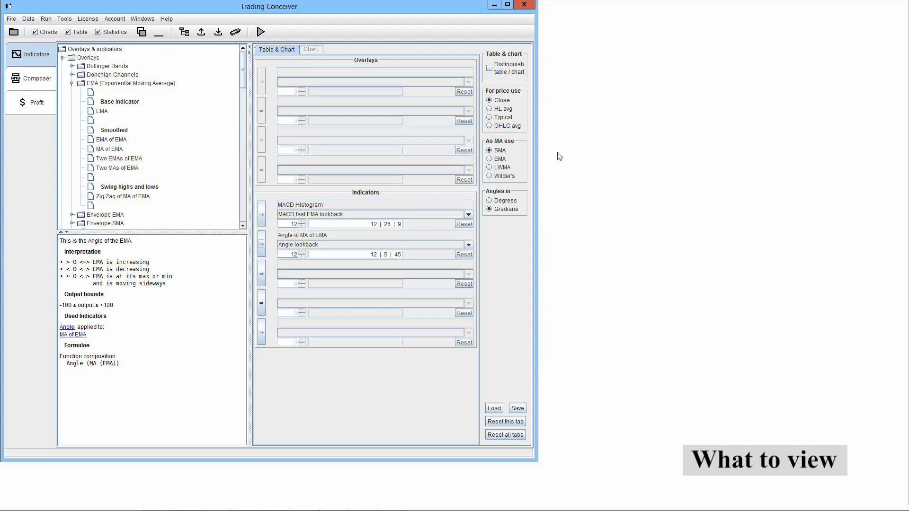
click(113, 150)
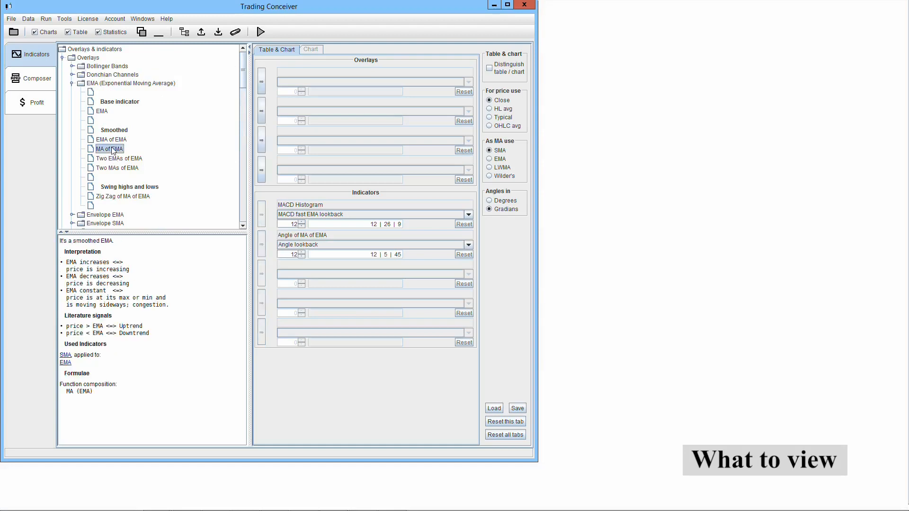
click(261, 77)
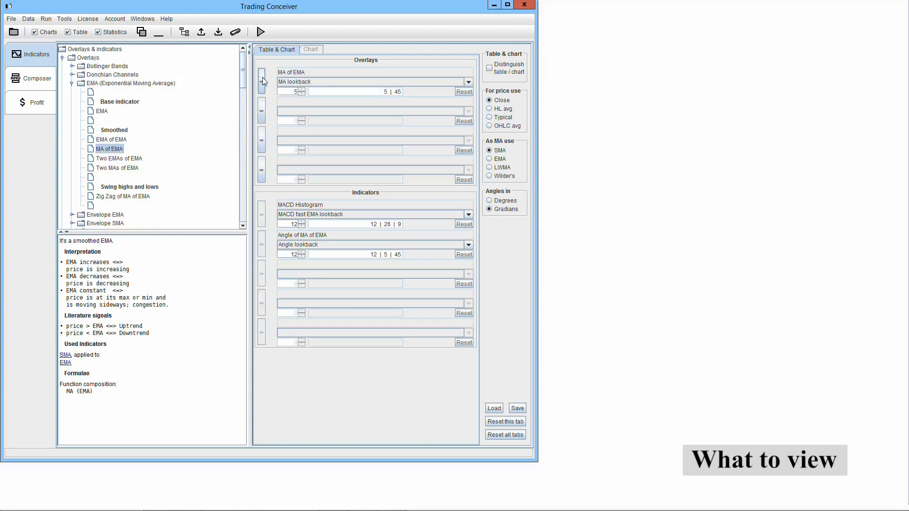
click(313, 83)
click(314, 99)
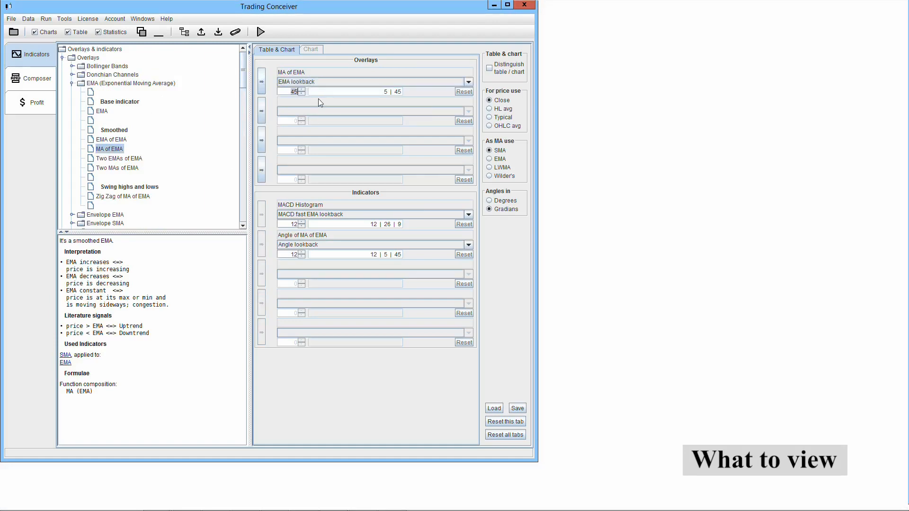
text(120)
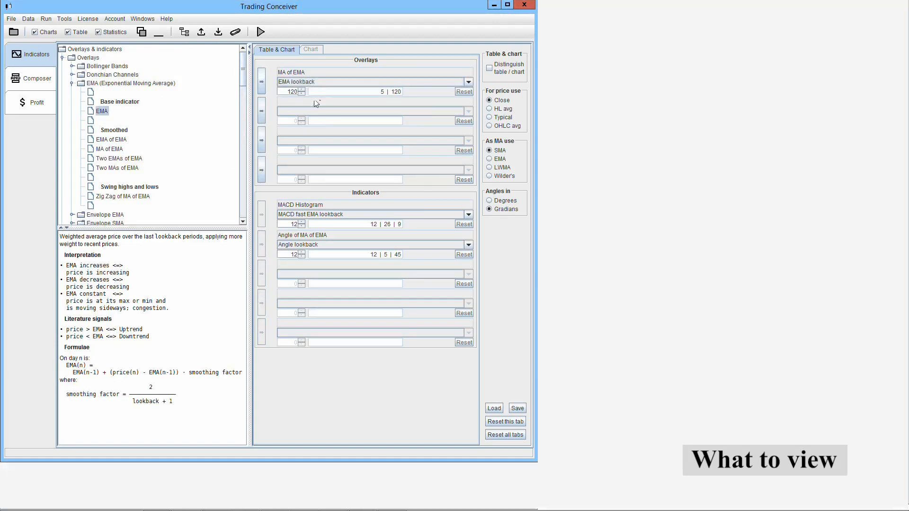
key(Return)
- Set the EMA lookback of the Angle of MA of EMA indicator to 120 and insert Capital as the third indicator
click(318, 246)
click(314, 269)
text(120)
key(Return)
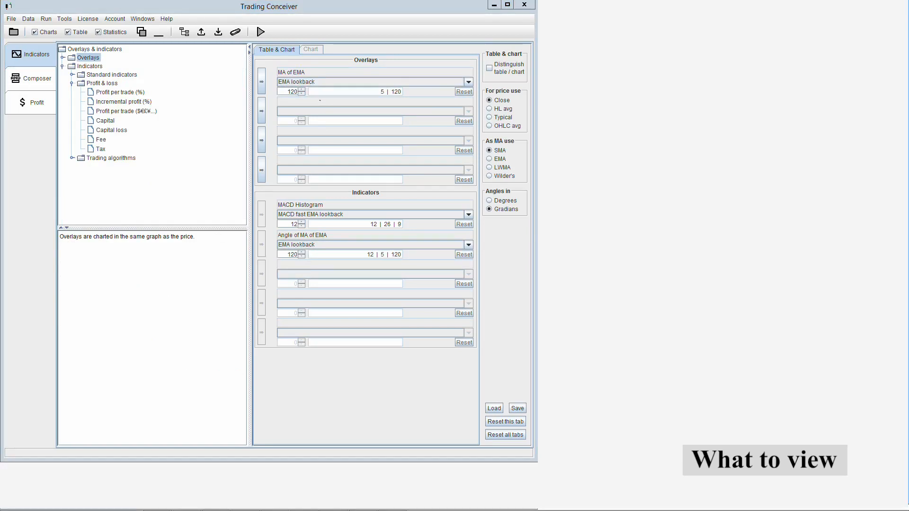
drag(107, 122, 265, 279)
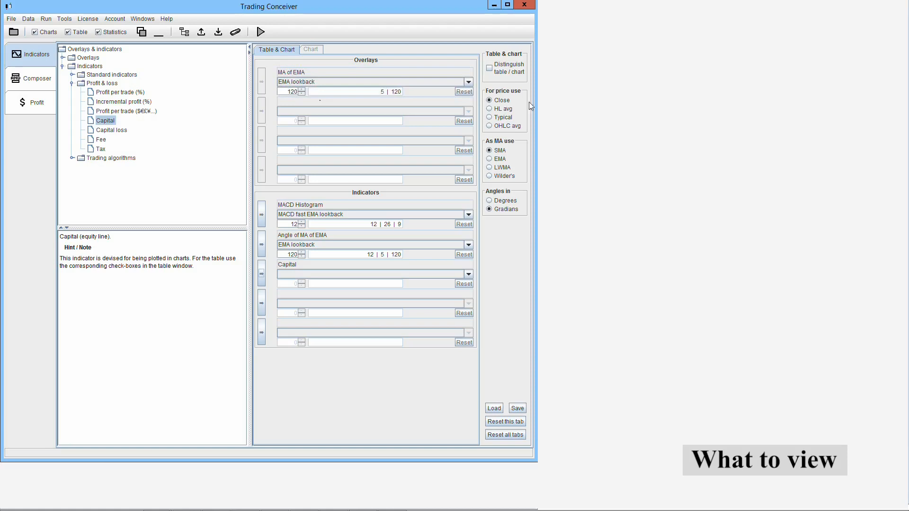
mouse_move(522, 146)
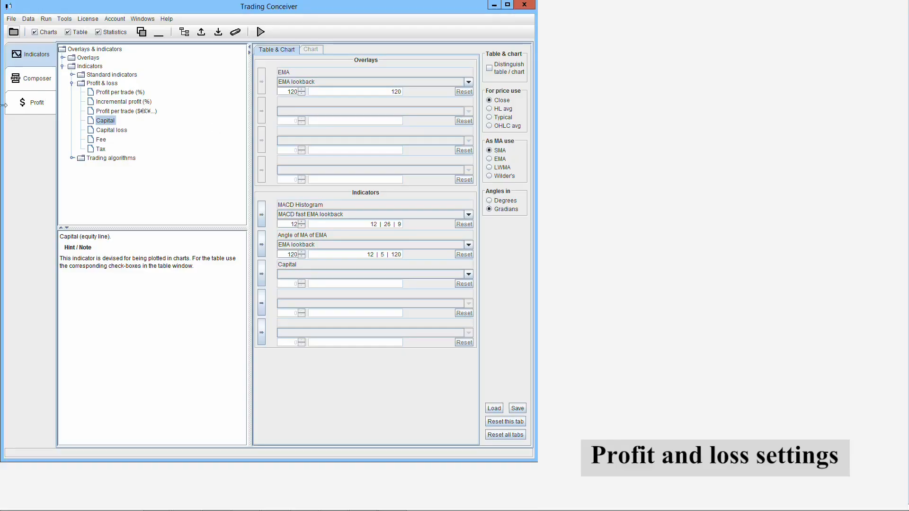
- Set the fixed fee per trade to 2, percentage fee to 0.1 %, capital gain tax to 15 % and initial capital to 10,000
click(39, 102)
drag(158, 116, 168, 116)
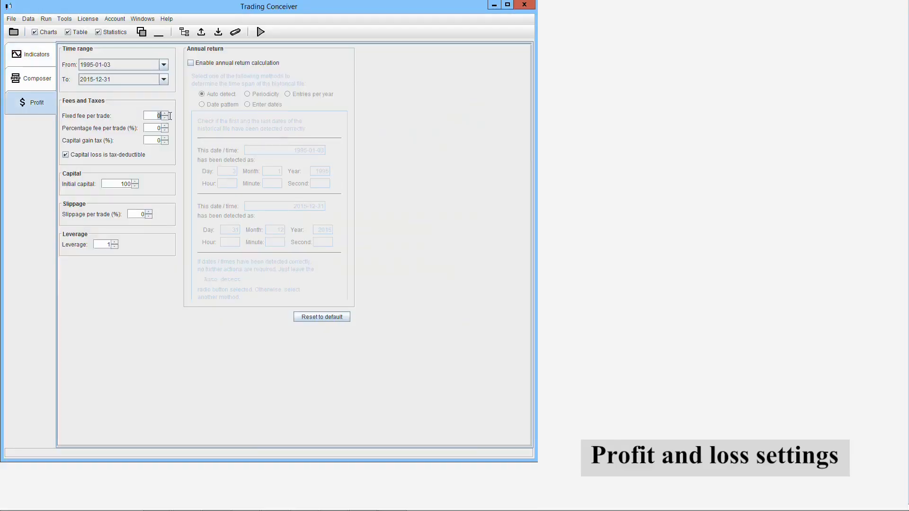
text(2)
text(0.1)
key(Tab)
text(15)
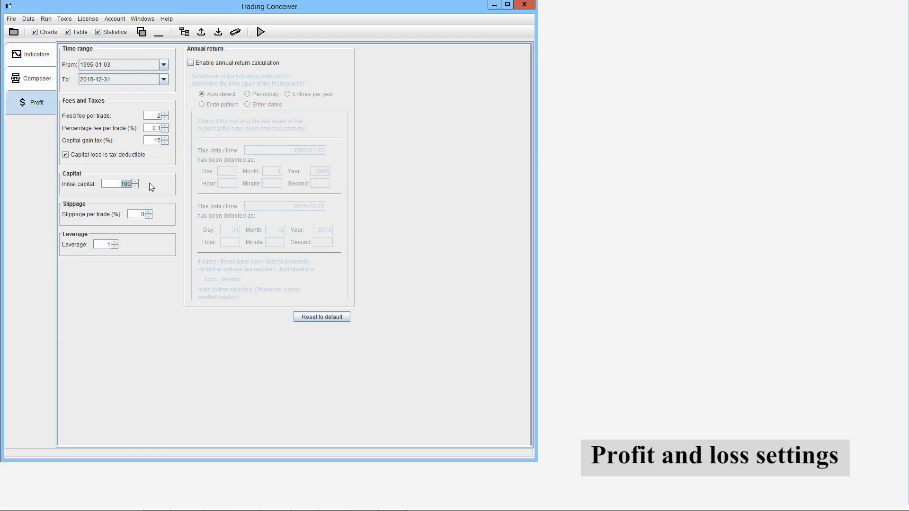
text(000)
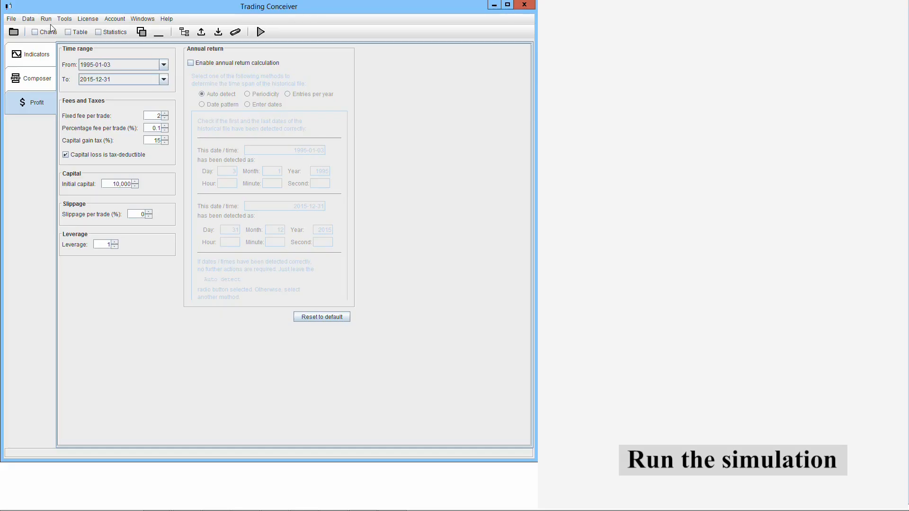
- Enable the Charts, Table and Statistics outputs and run the simulation
click(47, 32)
click(76, 31)
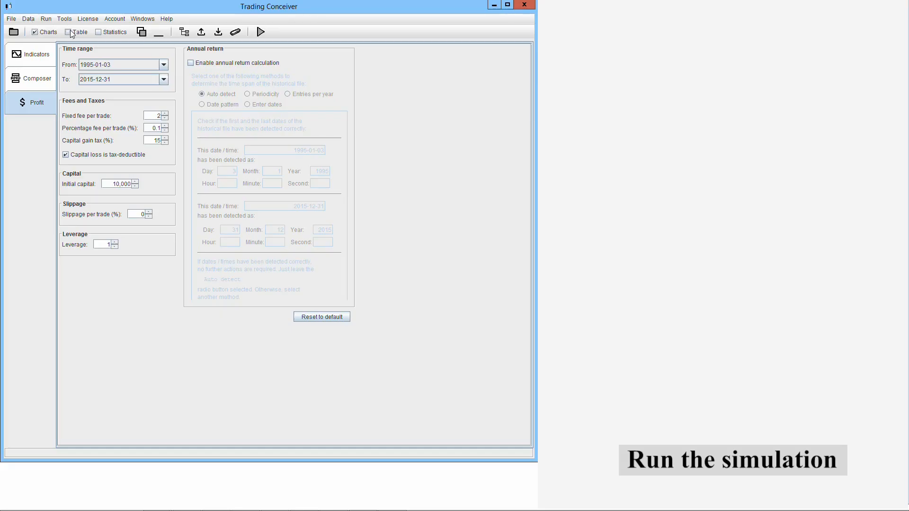
click(99, 33)
click(262, 32)
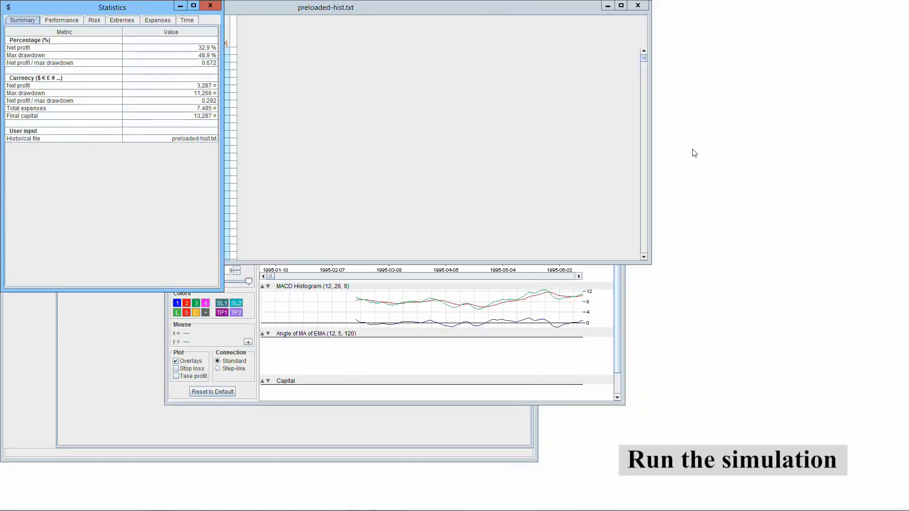
- Bring the simulation's chart, table and statistics windows to the front one after another
click(253, 328)
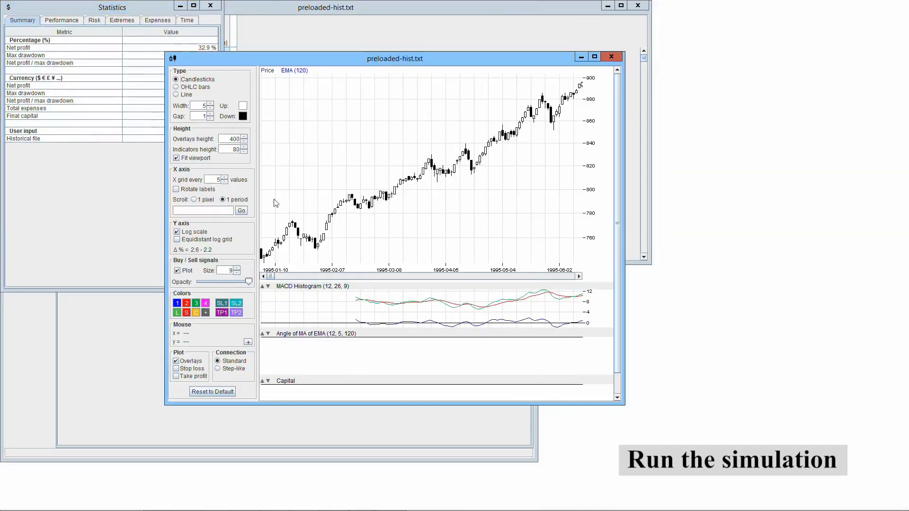
click(293, 10)
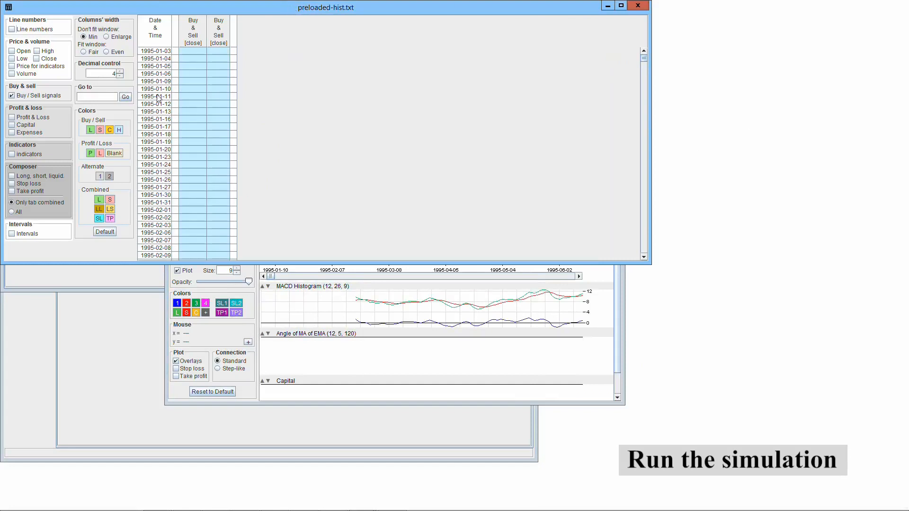
click(113, 274)
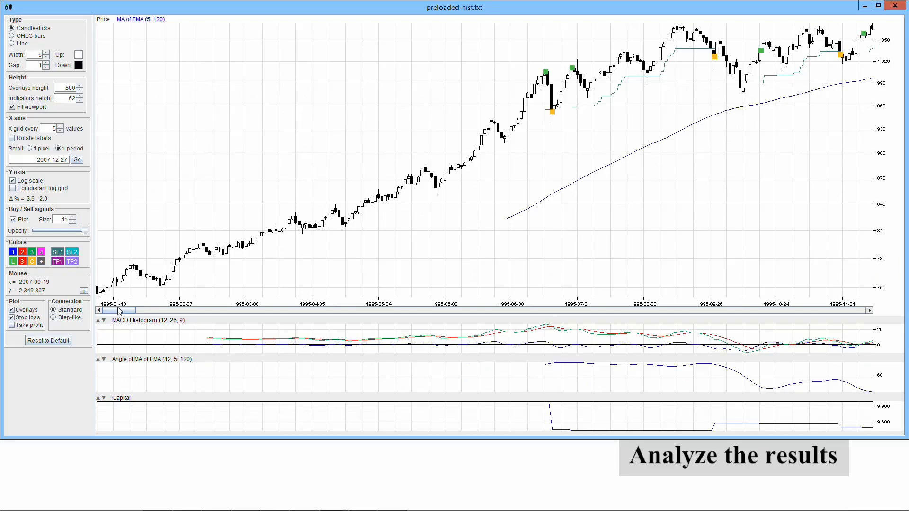
- Browse the trades along the price chart and go to the date 2007-12-27
drag(119, 310, 154, 306)
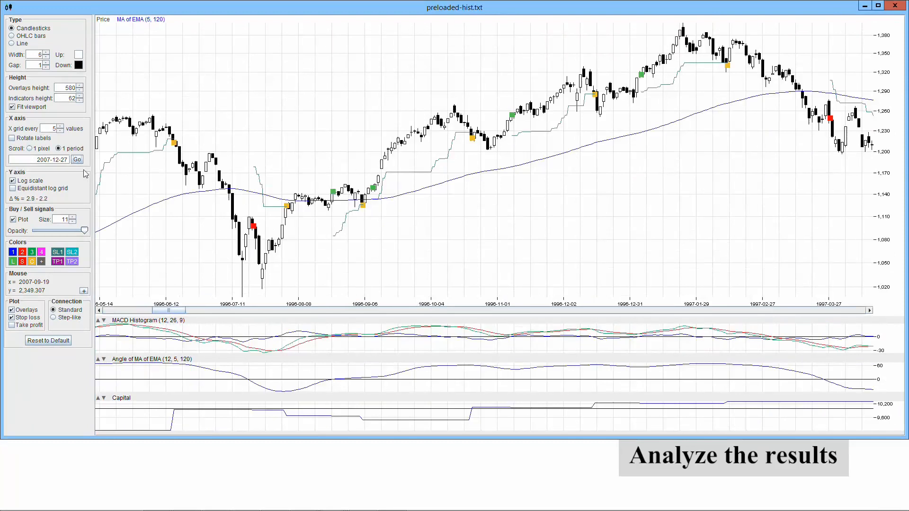
click(77, 160)
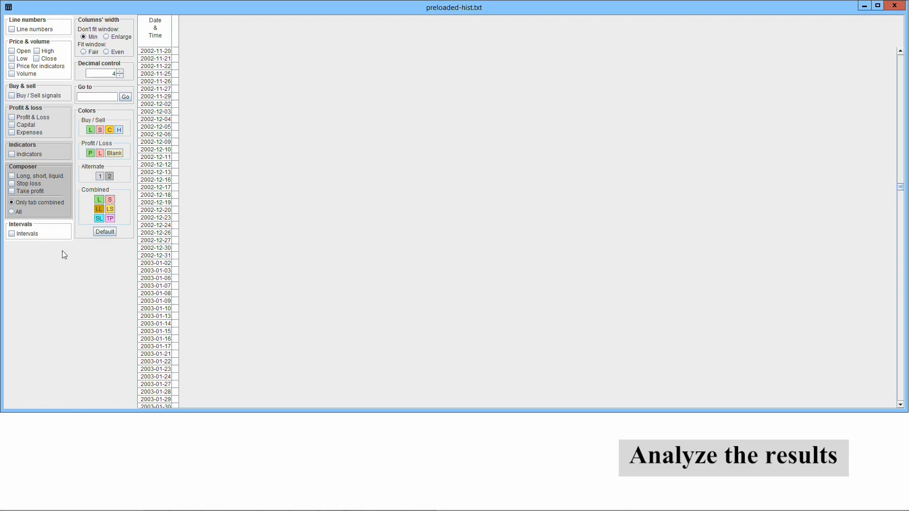
- Show the Buy / Sell signals, Profit & Loss, Capital, Expenses and indicators columns in the results table
click(12, 97)
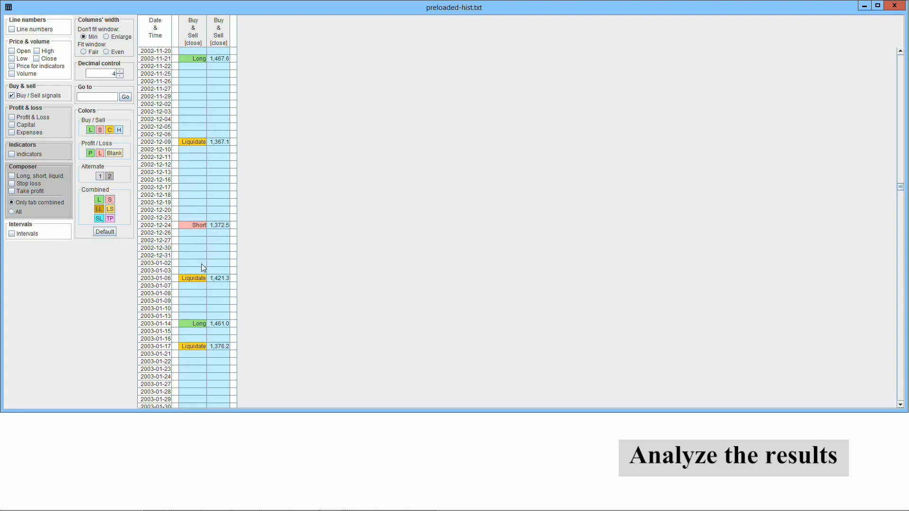
click(16, 118)
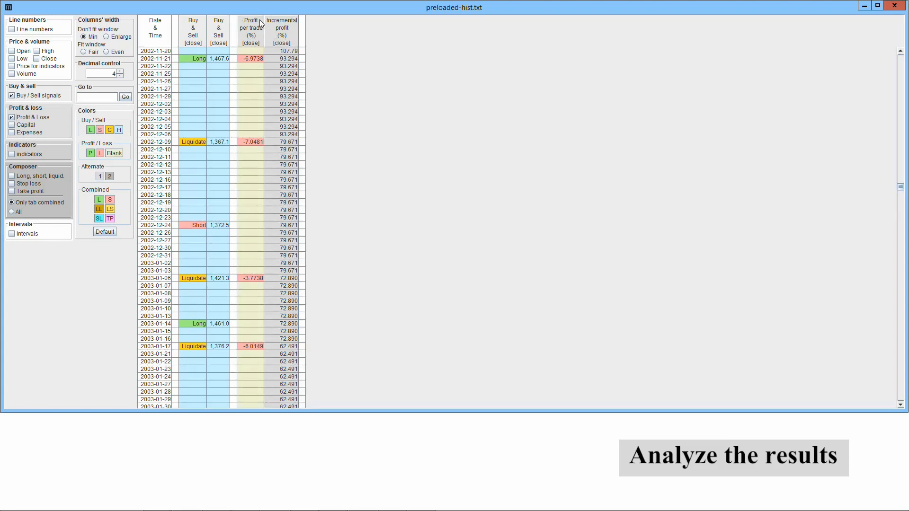
click(12, 125)
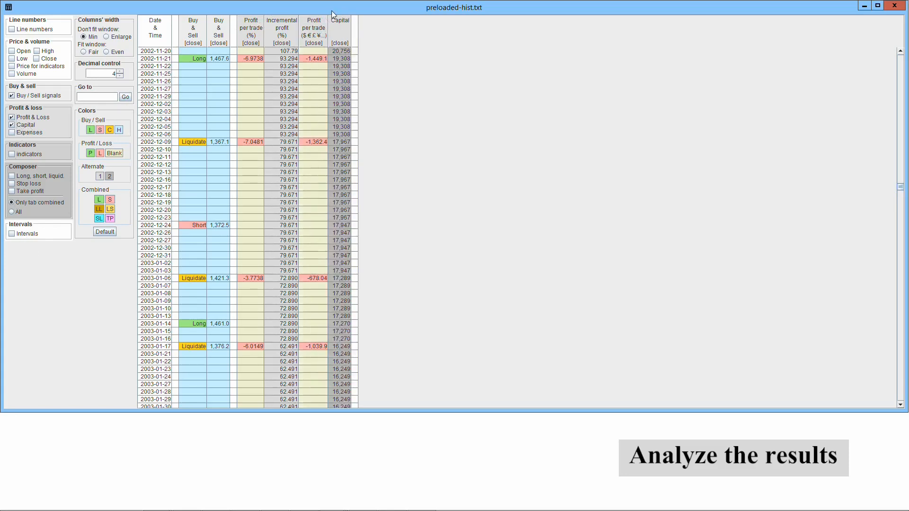
click(12, 133)
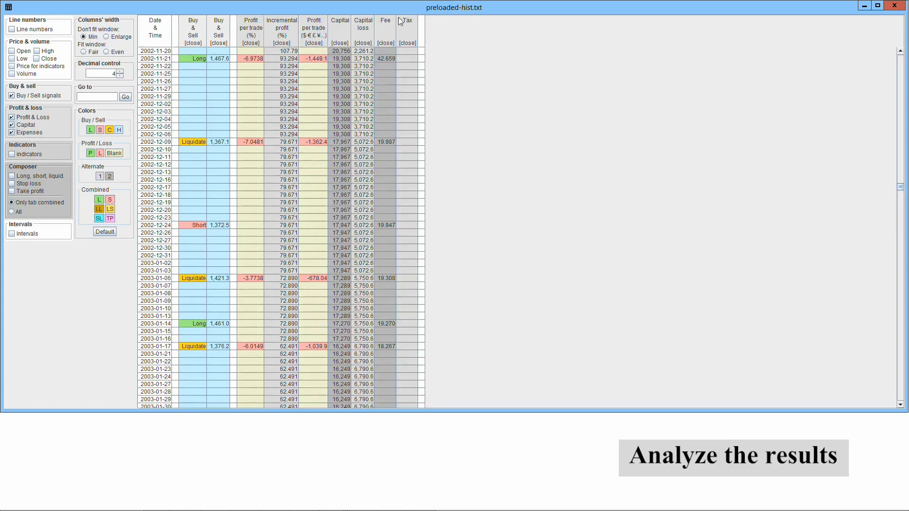
click(12, 155)
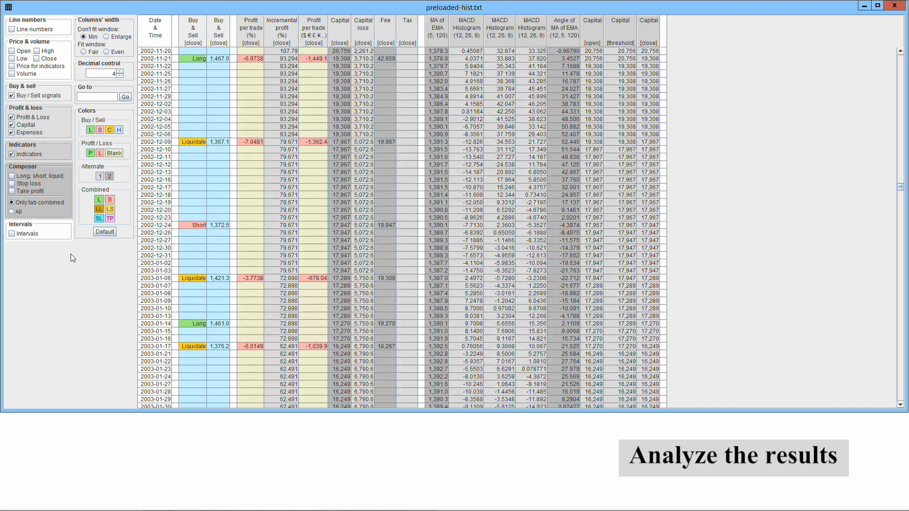
- Show the Composer columns for Long, short, liquid. and Stop loss in the results table
click(11, 176)
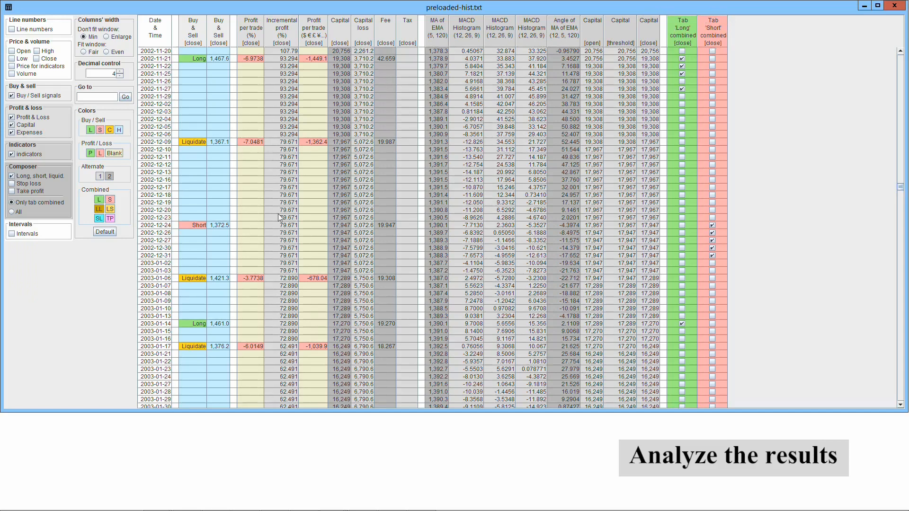
click(12, 184)
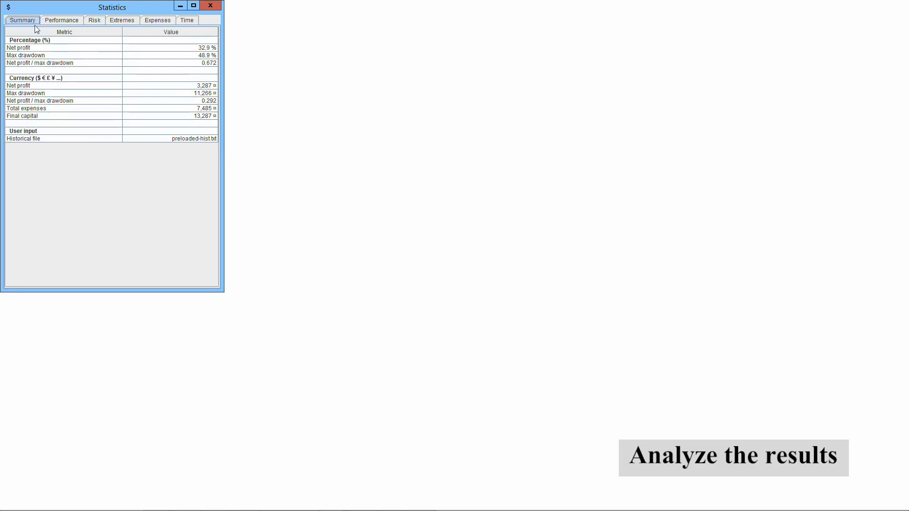
- Review the Performance, Risk, Extremes, Expenses and Time statistics of the simulation and return to the Summary
click(60, 21)
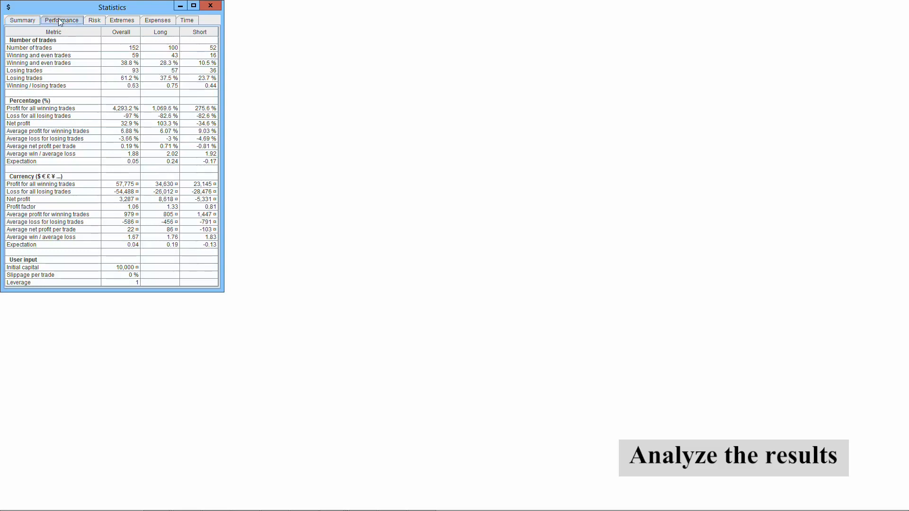
click(95, 21)
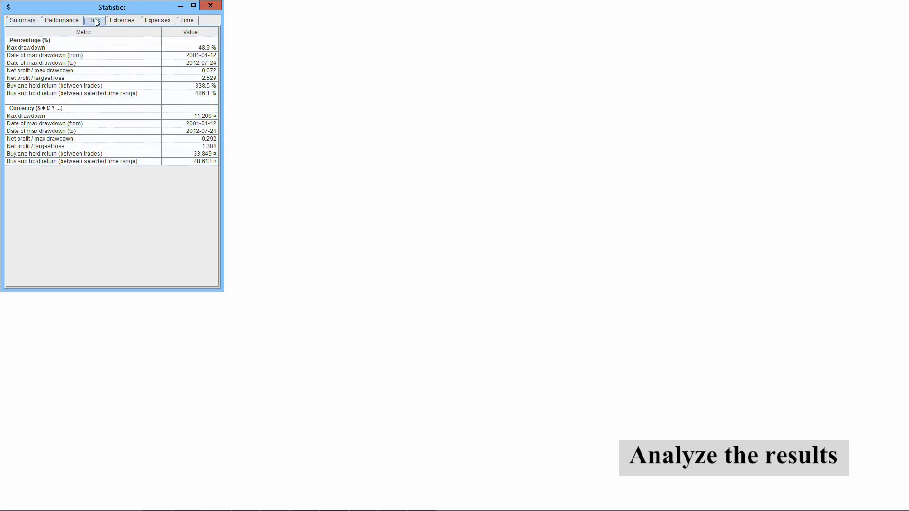
click(132, 20)
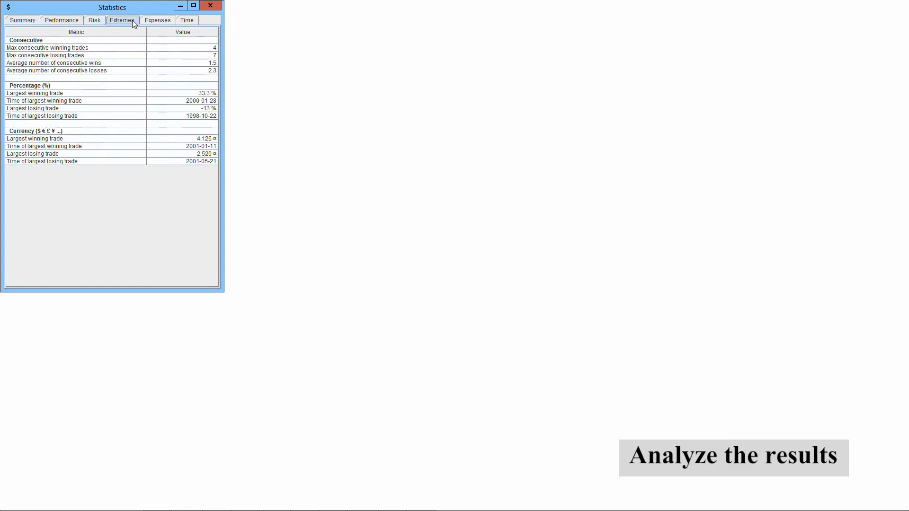
click(165, 21)
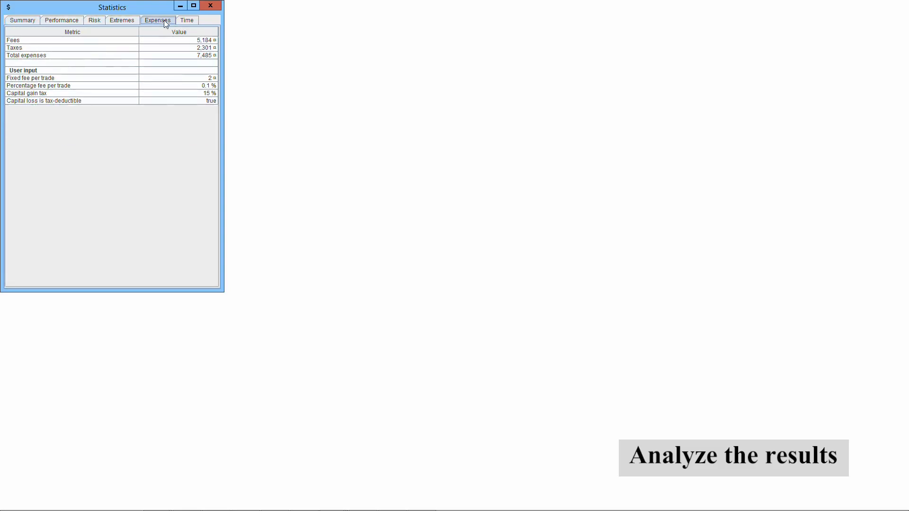
click(187, 20)
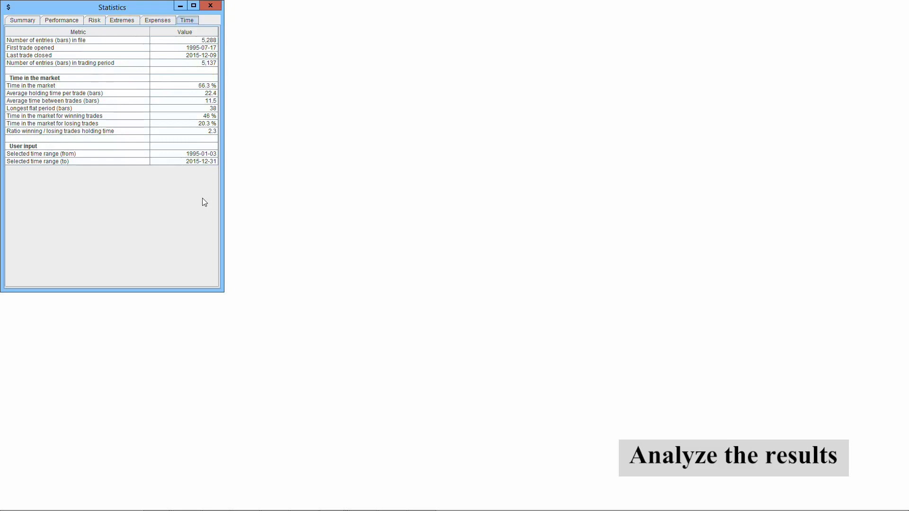
click(21, 20)
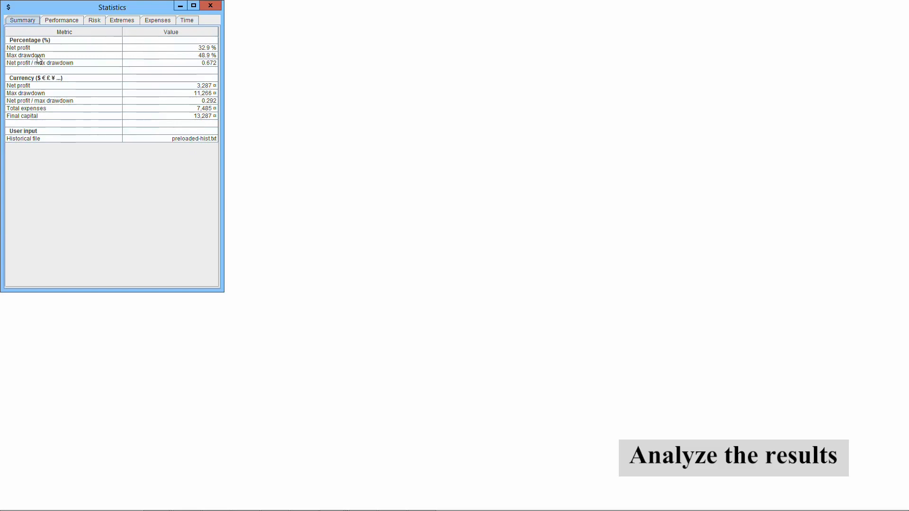
mouse_move(37, 58)
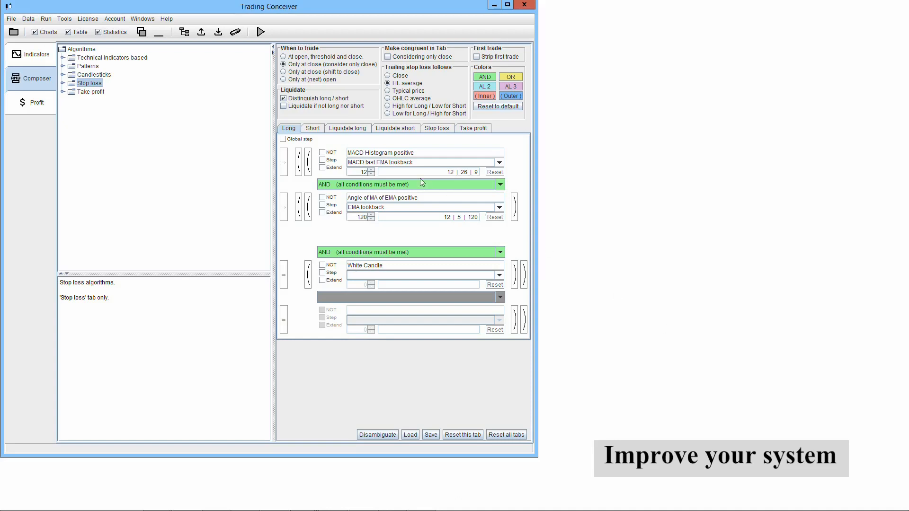
- Set the MACD slow EMA lookback of the Long condition MACD Histogram positive to 33 and run the simulation again
click(410, 165)
click(408, 177)
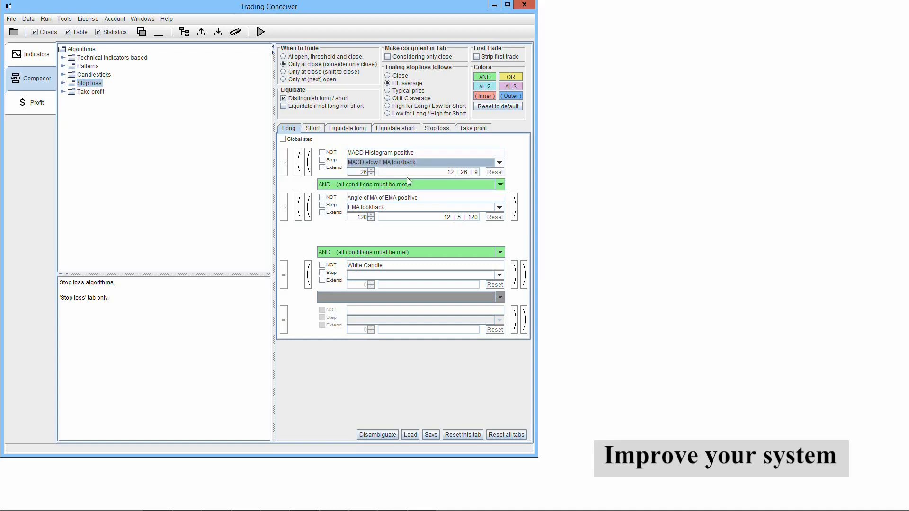
click(372, 170)
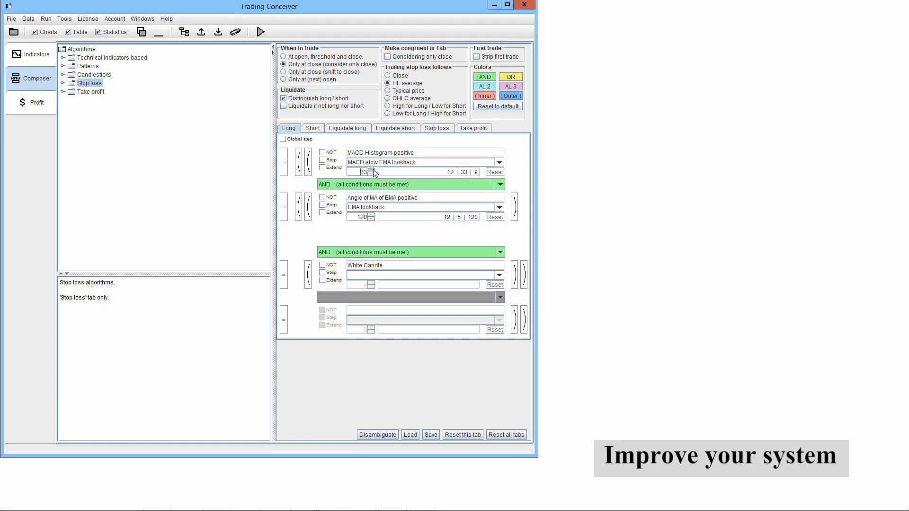
click(260, 32)
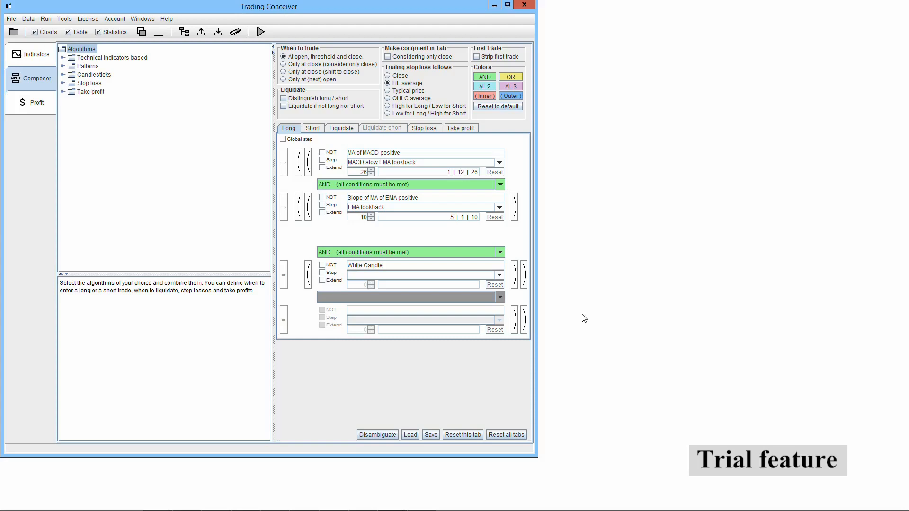
- Load the historical file DAX_benchmark.csv with its format auto-detected and run it as a trial
click(11, 20)
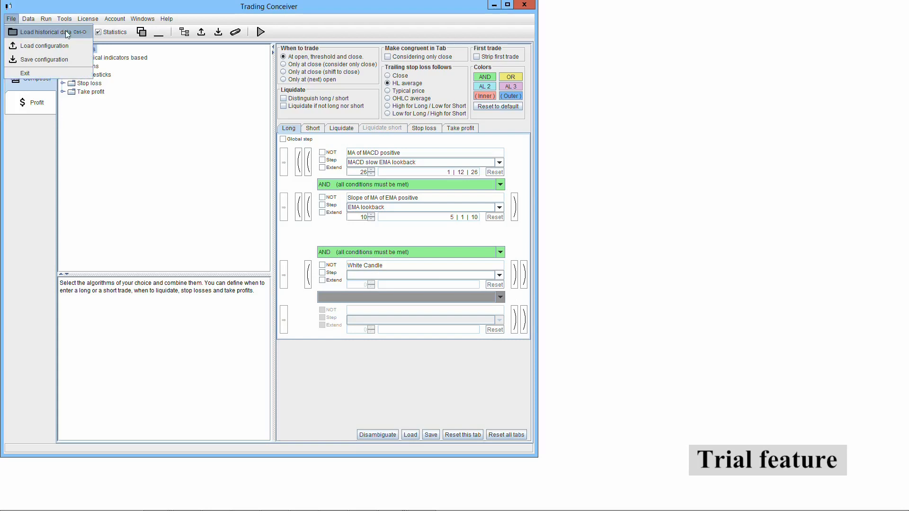
click(12, 20)
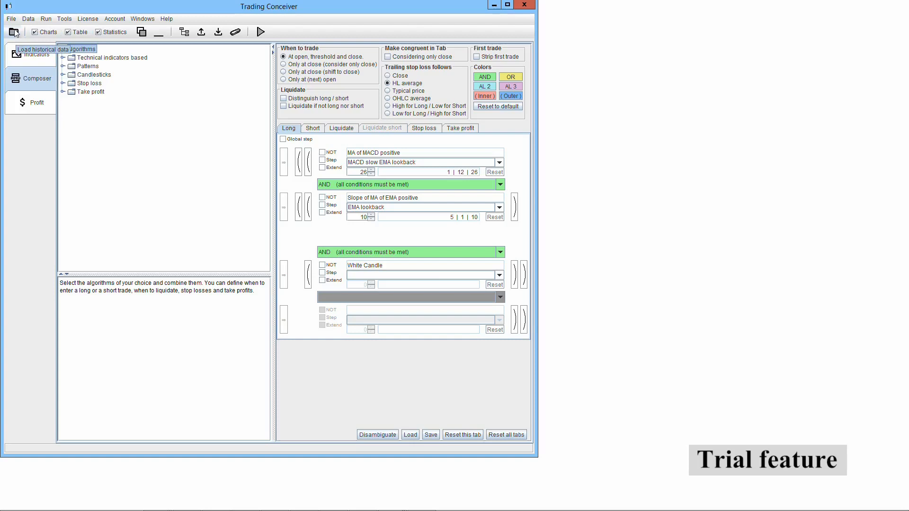
click(14, 34)
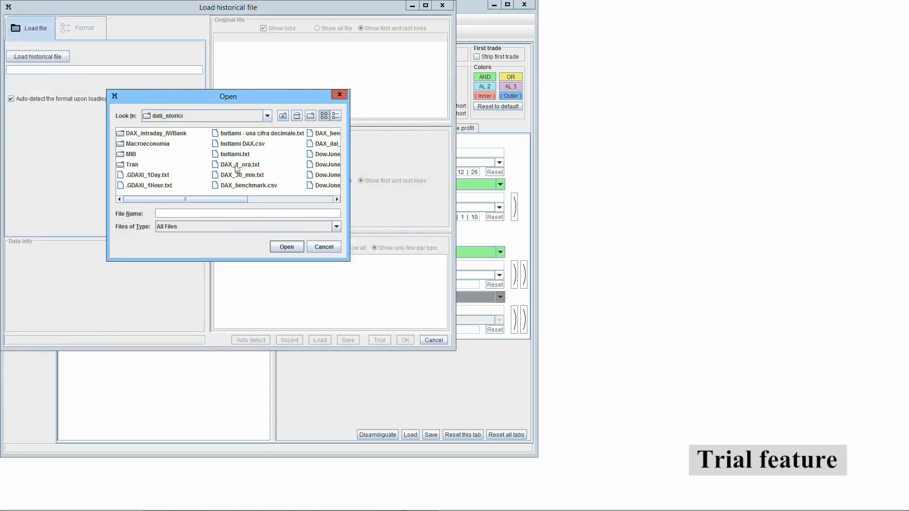
double_click(255, 185)
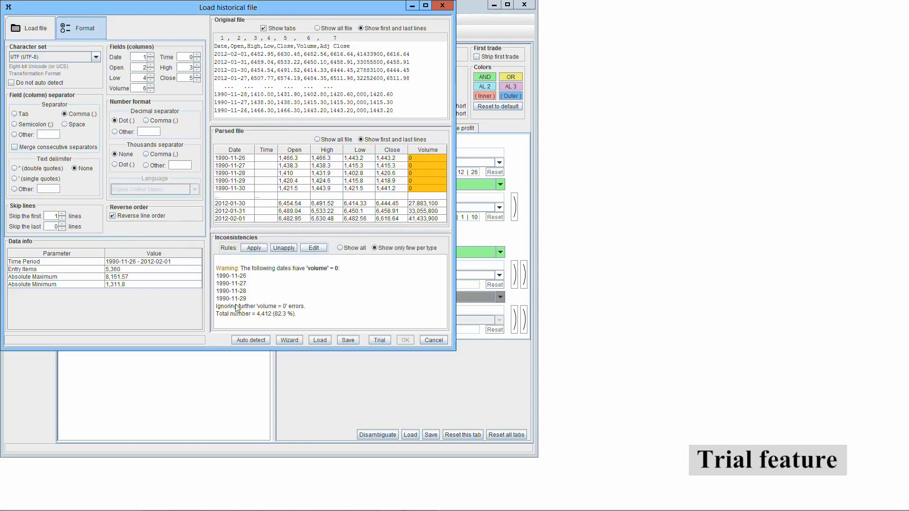
click(380, 340)
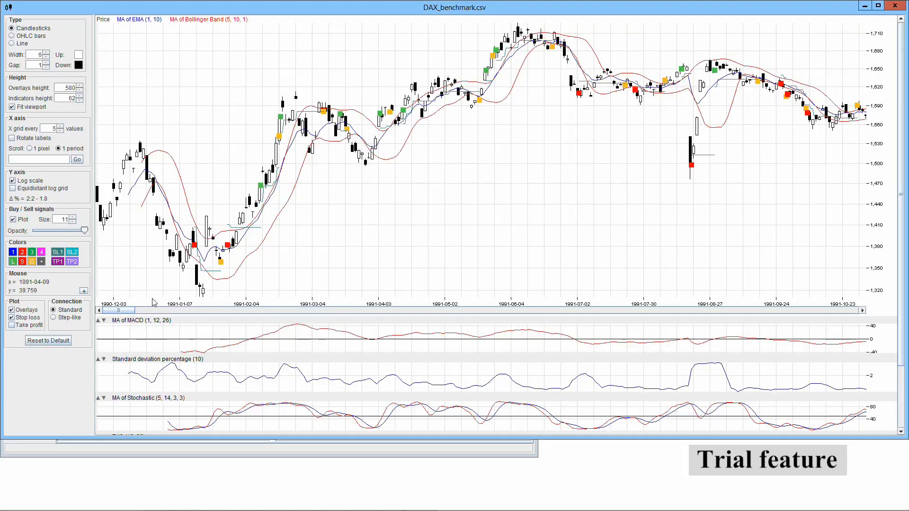
- Browse the trial's price chart and results table, minimizing each, and examine the Extremes statistics
drag(130, 313, 273, 314)
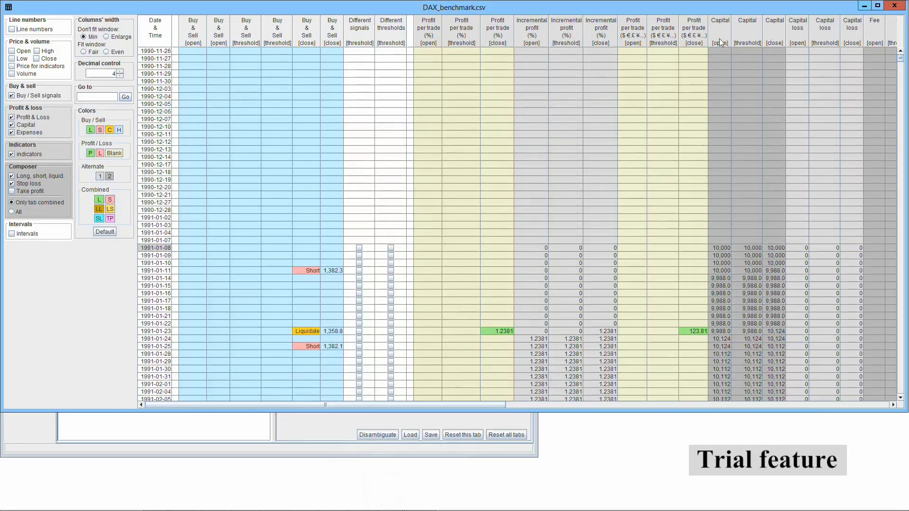
click(864, 7)
drag(900, 62, 902, 77)
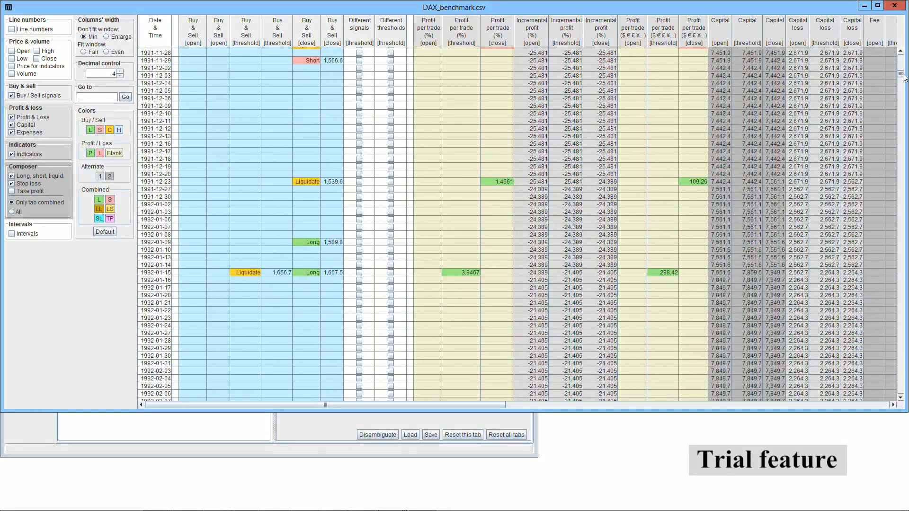
click(864, 7)
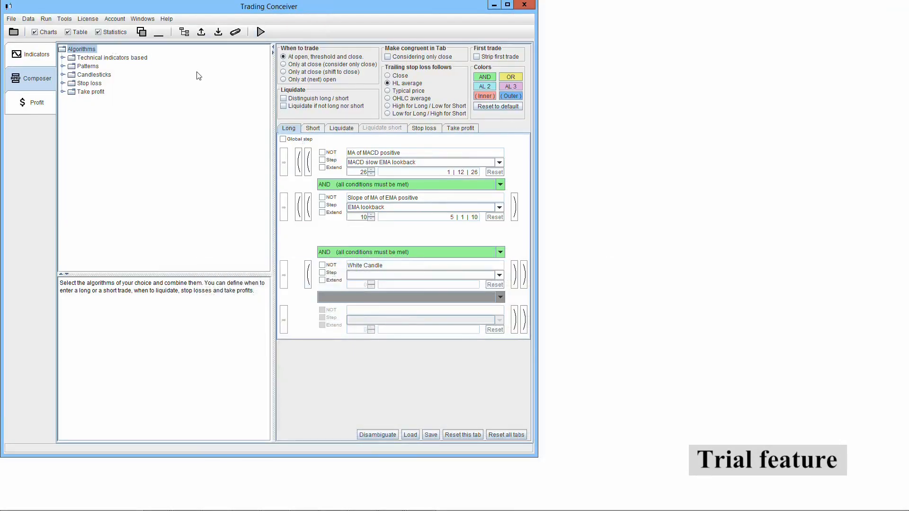
click(97, 31)
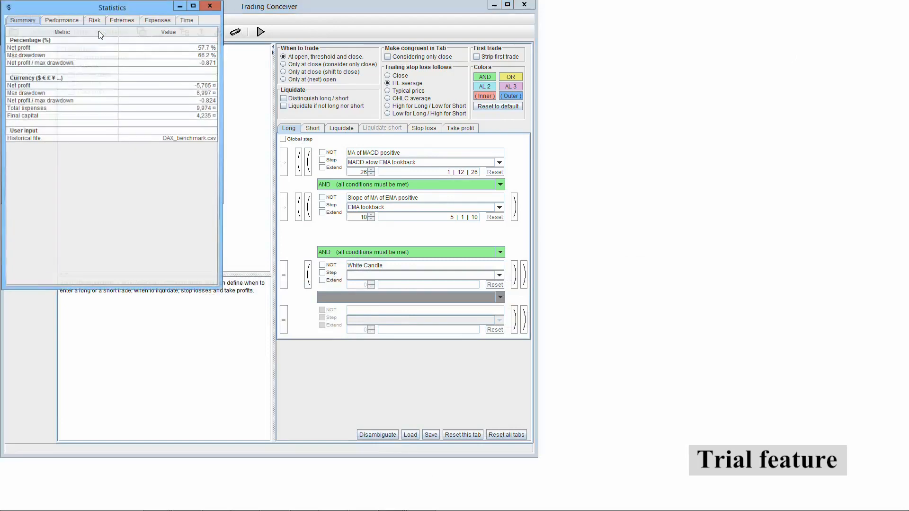
click(122, 21)
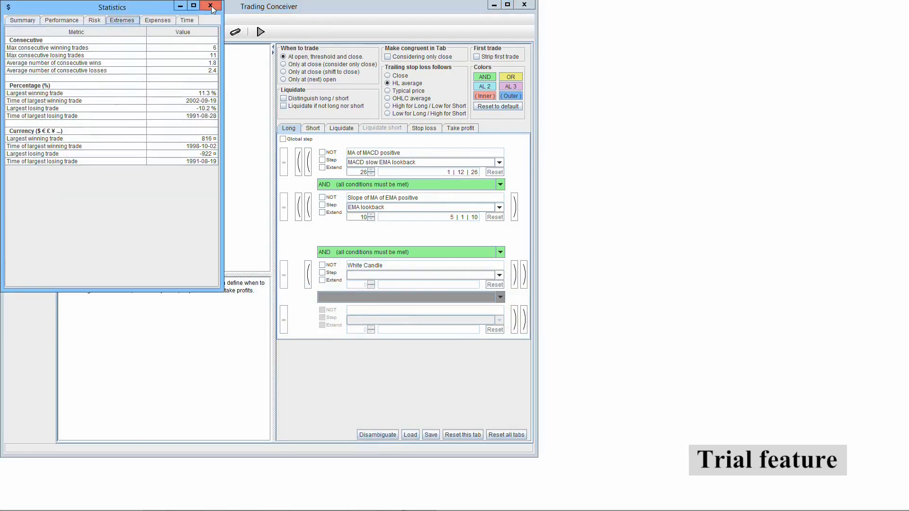